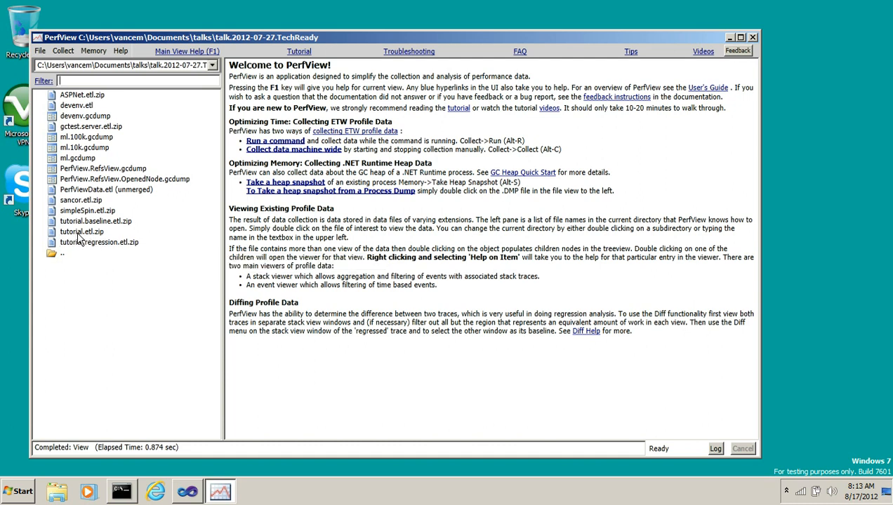
# Open the tutorial.etl.zip trace, launch its Events view and maximize the event window.
pyautogui.doubleClick(80, 234)
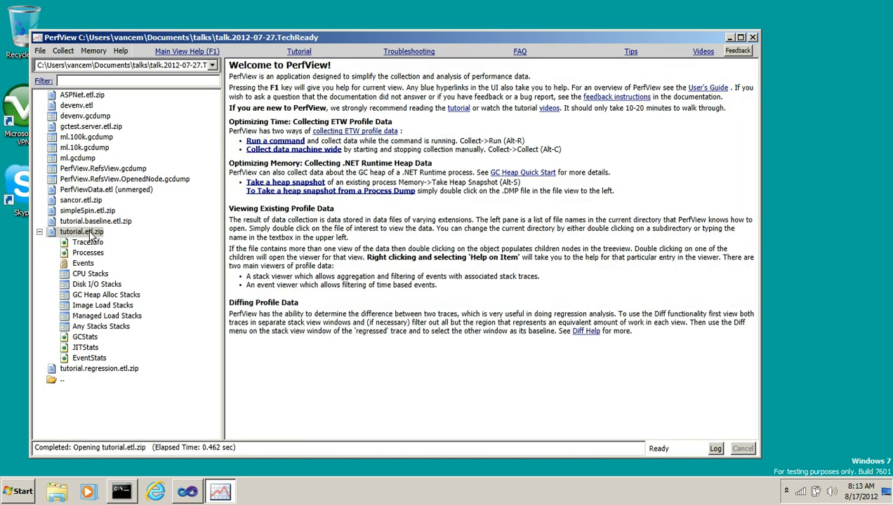
pyautogui.click(105, 275)
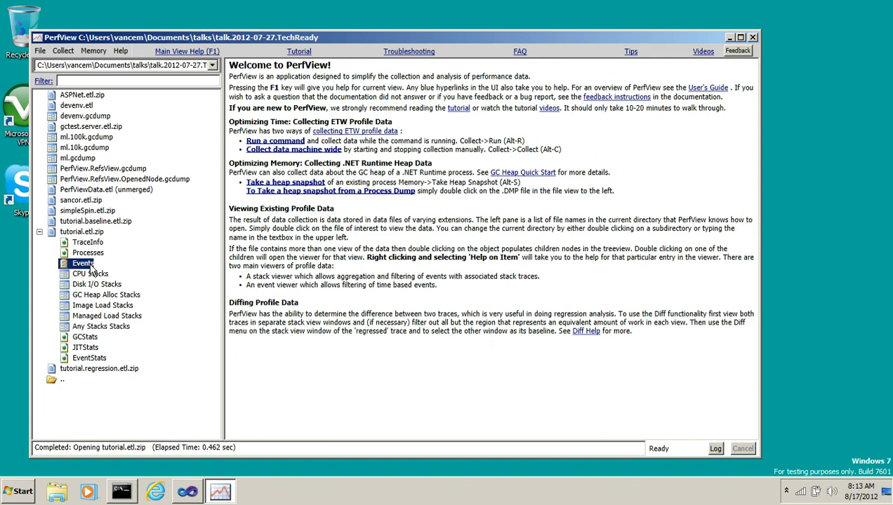
pyautogui.doubleClick(90, 266)
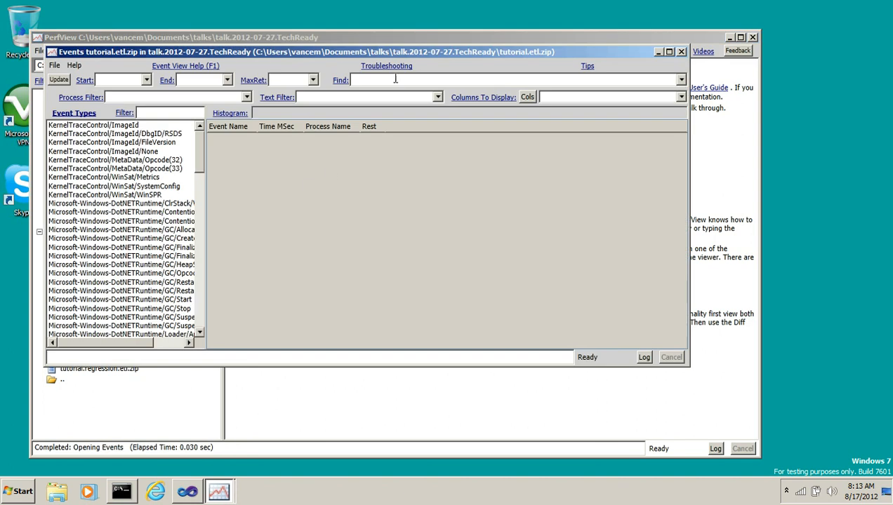
pyautogui.moveTo(404, 51); pyautogui.dragTo(456, 1)
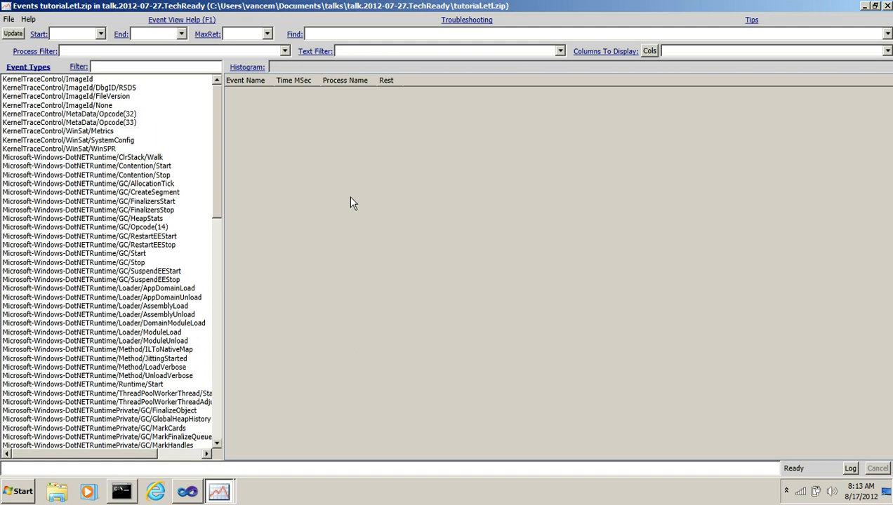
# Look over the commands available for the event list and view the Event Viewer quick start help.
pyautogui.rightClick(351, 178)
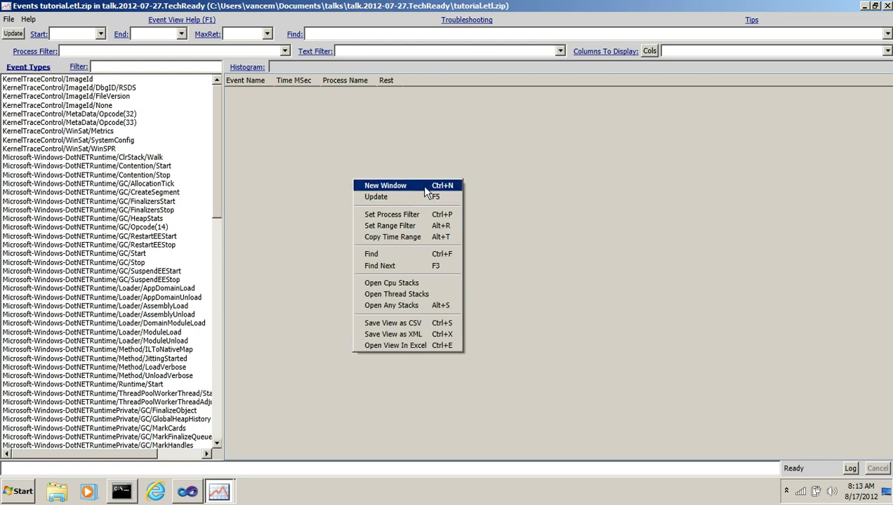
pyautogui.click(395, 155)
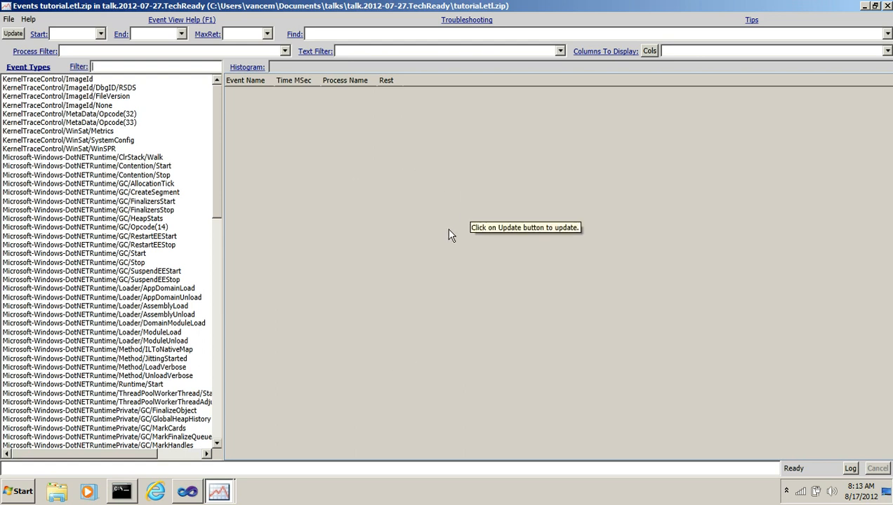
pyautogui.click(188, 23)
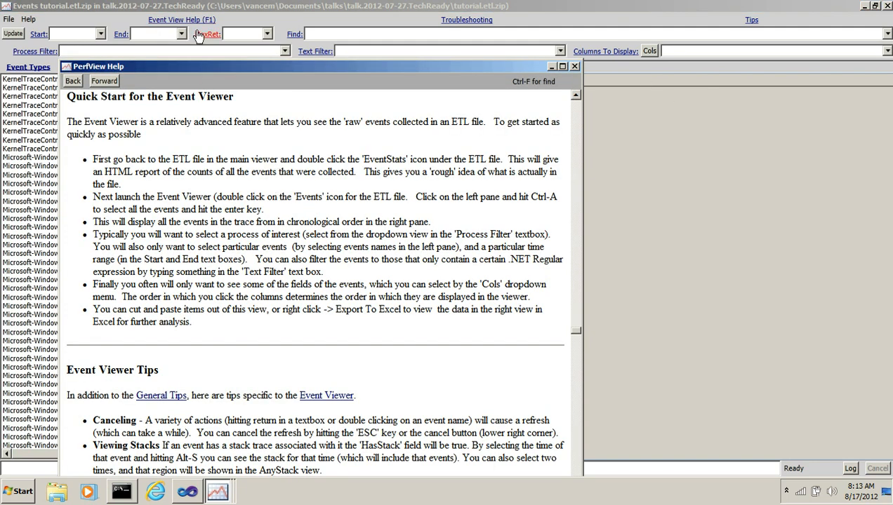
pyautogui.click(574, 66)
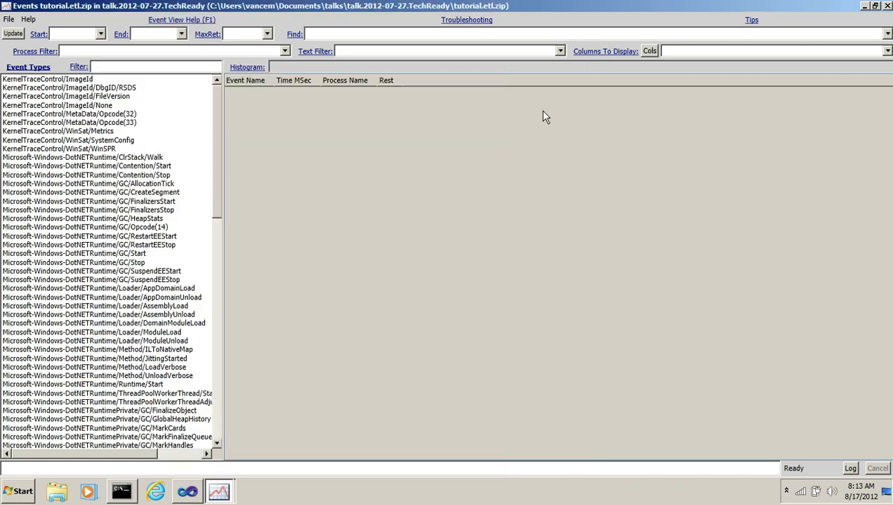
# Read through the Event Viewer Tips help topic and the quick start above it, and close the help.
pyautogui.click(753, 21)
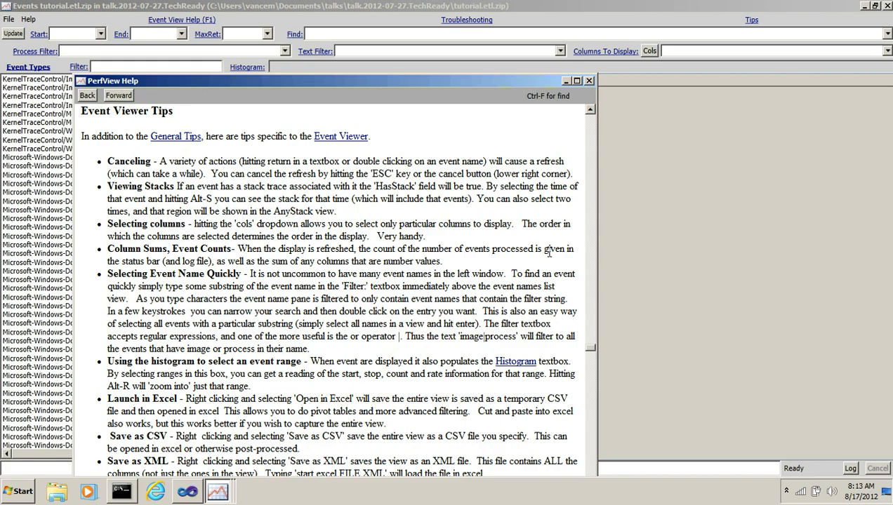
pyautogui.moveTo(395, 79); pyautogui.dragTo(428, 32)
pyautogui.moveTo(384, 215); pyautogui.dragTo(398, 215)
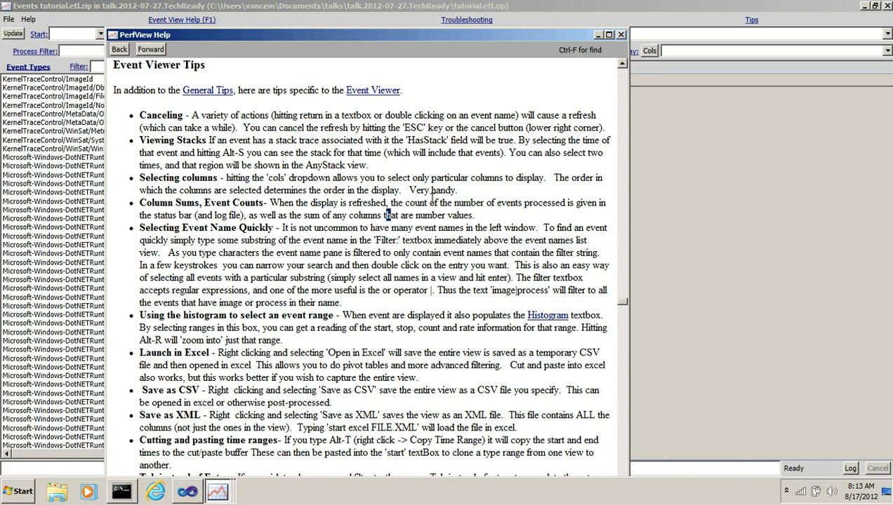
pyautogui.scroll(-4, 455, 184)
pyautogui.scroll(4, 456, 186)
pyautogui.scroll(-4, 454, 185)
pyautogui.scroll(7, 454, 185)
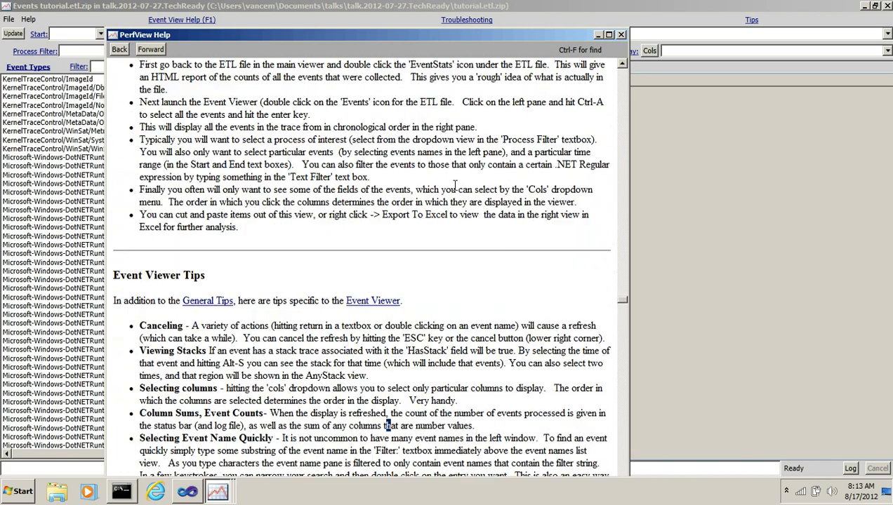
pyautogui.click(621, 35)
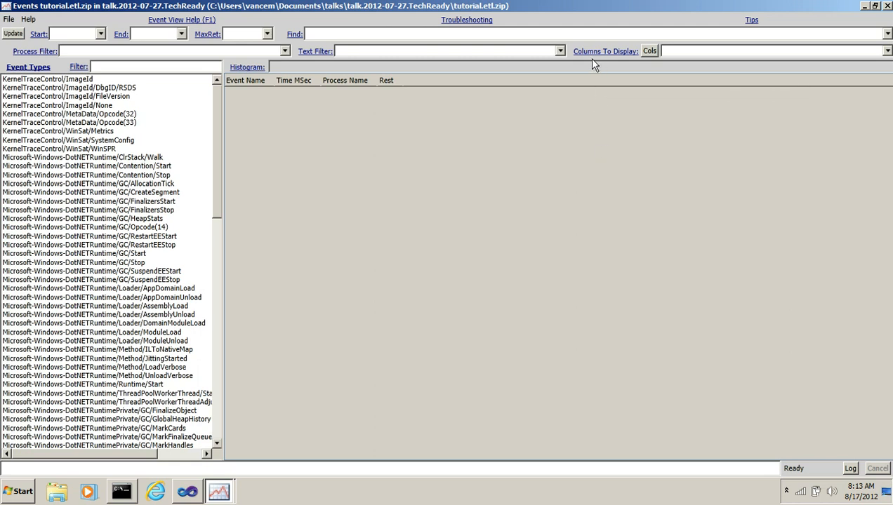
# View the help topics on Event Types and Event Histogram, and close the help.
pyautogui.click(25, 74)
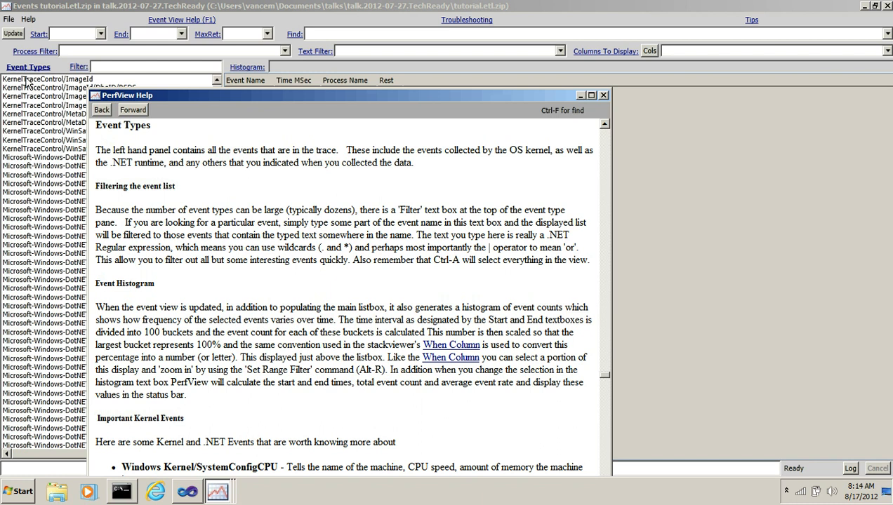
pyautogui.click(246, 69)
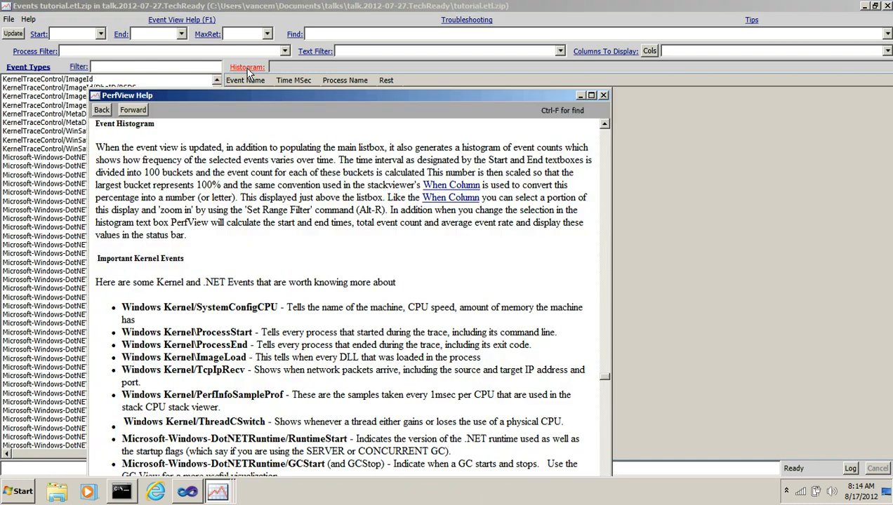
pyautogui.click(603, 95)
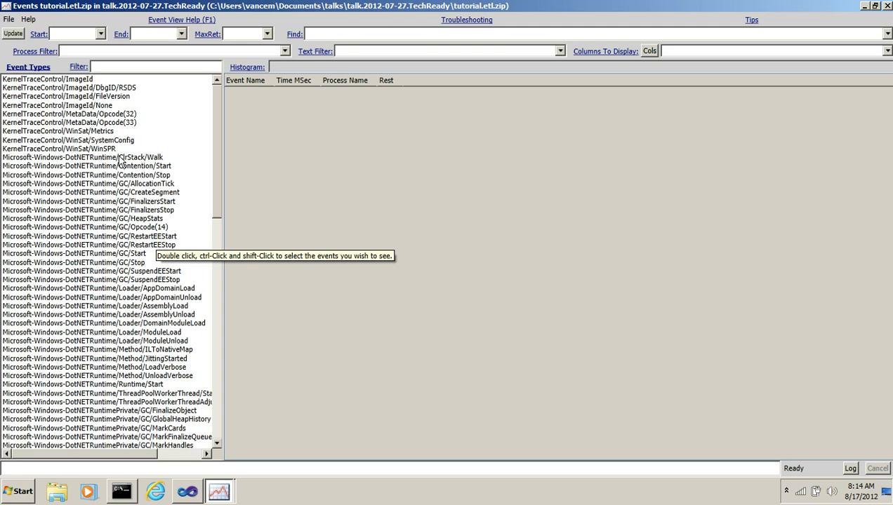
# Try single event type selections and a contiguous range from DotNETRuntime Contention/Start through Loader/AppDomainUnload.
pyautogui.click(126, 202)
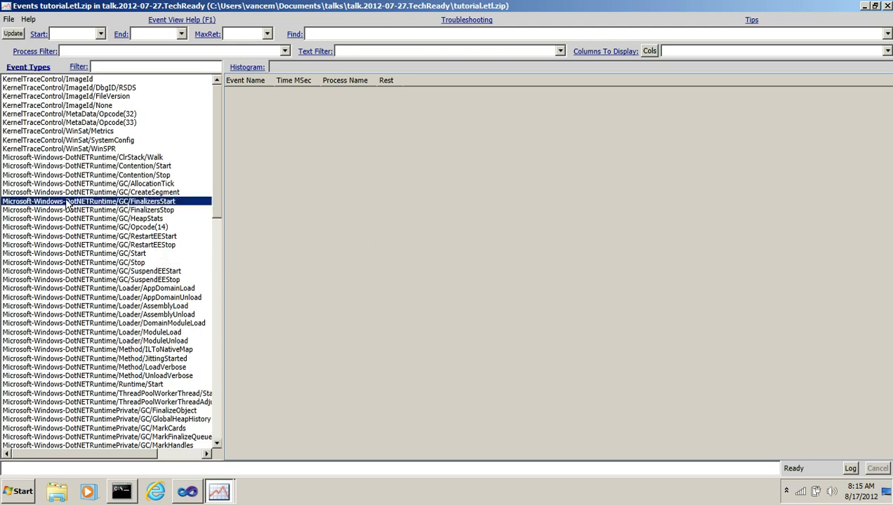
pyautogui.click(105, 158)
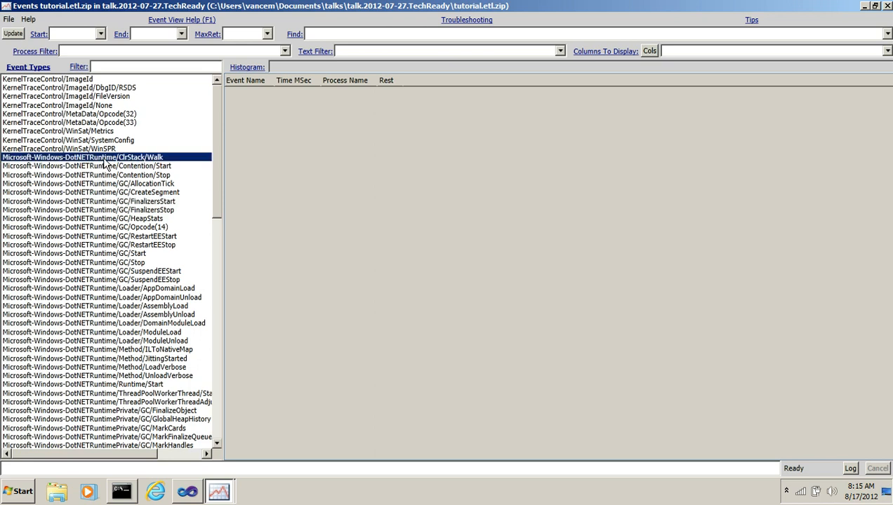
pyautogui.click(146, 184)
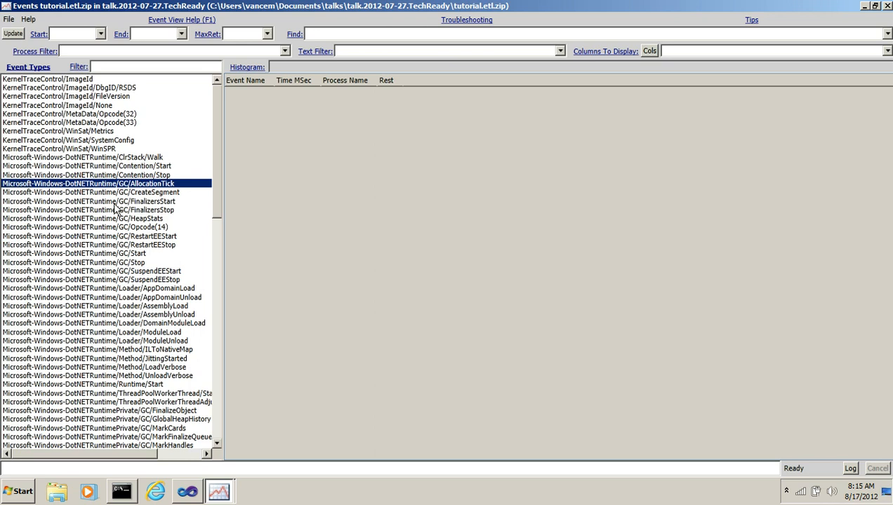
pyautogui.moveTo(108, 167); pyautogui.dragTo(113, 193)
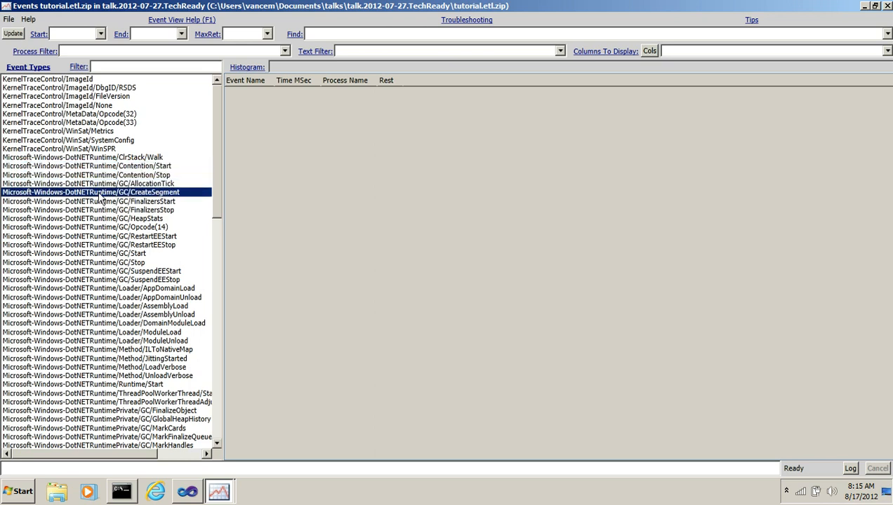
pyautogui.click(104, 169)
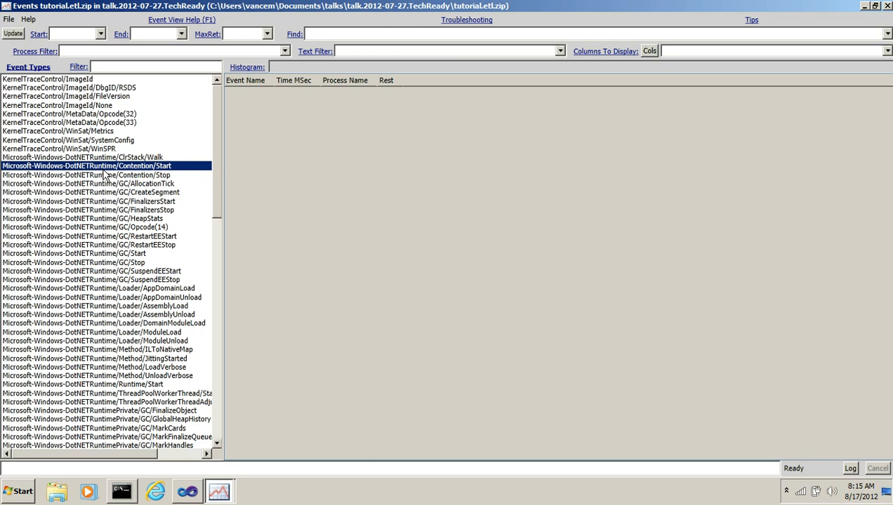
pyautogui.keyDown('shift'); pyautogui.click(105, 238); pyautogui.keyUp('shift')
pyautogui.keyDown('shift'); pyautogui.click(108, 297); pyautogui.keyUp('shift')
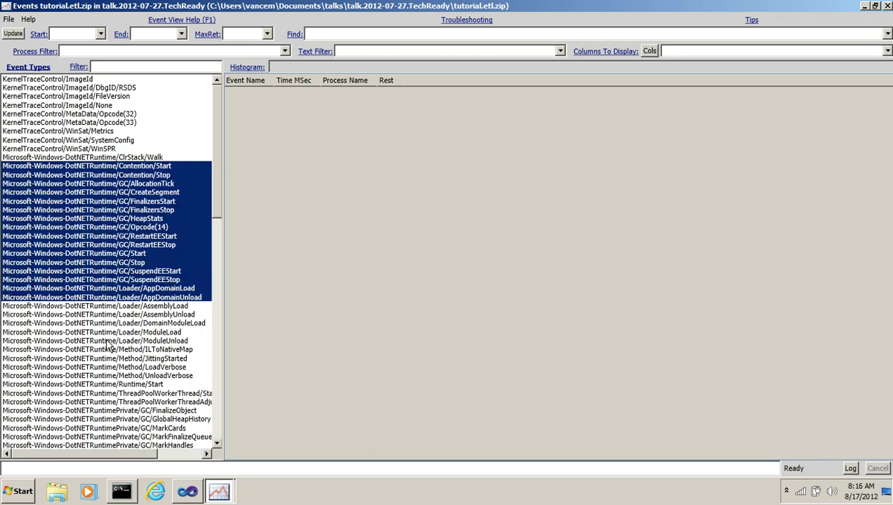
# Try selecting the range of DotNETRuntime event types from GC/AllocationTick to GC/RestartEEStart.
pyautogui.click(100, 184)
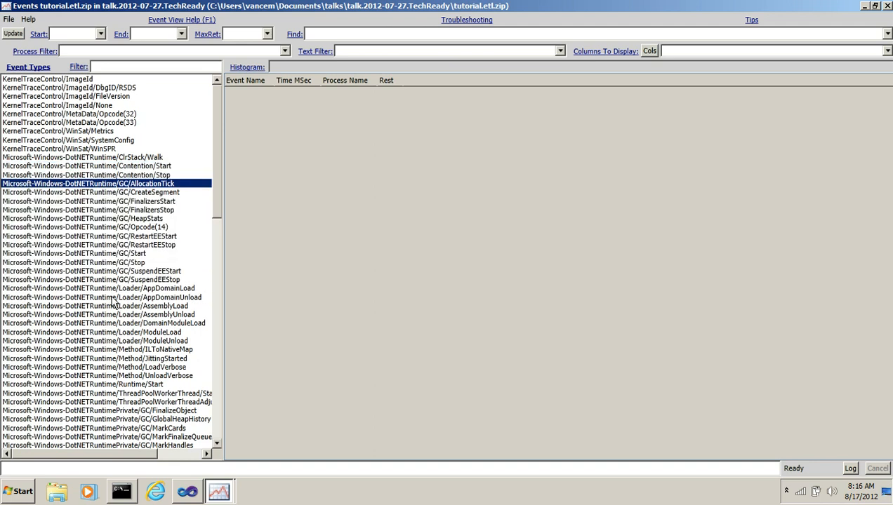
pyautogui.keyDown('shift'); pyautogui.click(104, 237); pyautogui.keyUp('shift')
pyautogui.click(107, 298)
# Display the events of the types MetaData/Opcode(33), Contention/Stop, GC/HeapStats, GC/SuspendEEStart, Loader/ModuleLoad and Runtime/Start together.
pyautogui.click(96, 218)
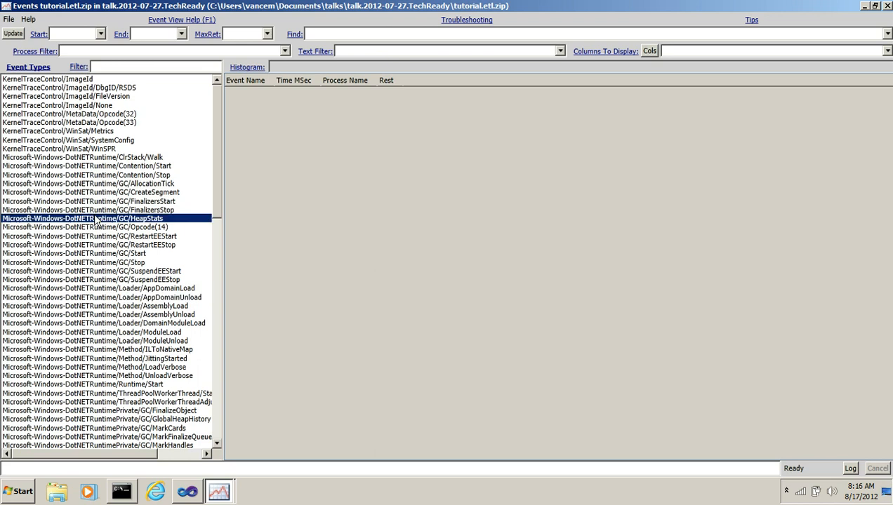
pyautogui.keyDown('ctrl'); pyautogui.click(98, 272); pyautogui.keyUp('ctrl')
pyautogui.keyDown('ctrl'); pyautogui.click(103, 332); pyautogui.keyUp('ctrl')
pyautogui.keyDown('ctrl'); pyautogui.click(76, 175); pyautogui.keyUp('ctrl')
pyautogui.keyDown('ctrl'); pyautogui.click(66, 123); pyautogui.keyUp('ctrl')
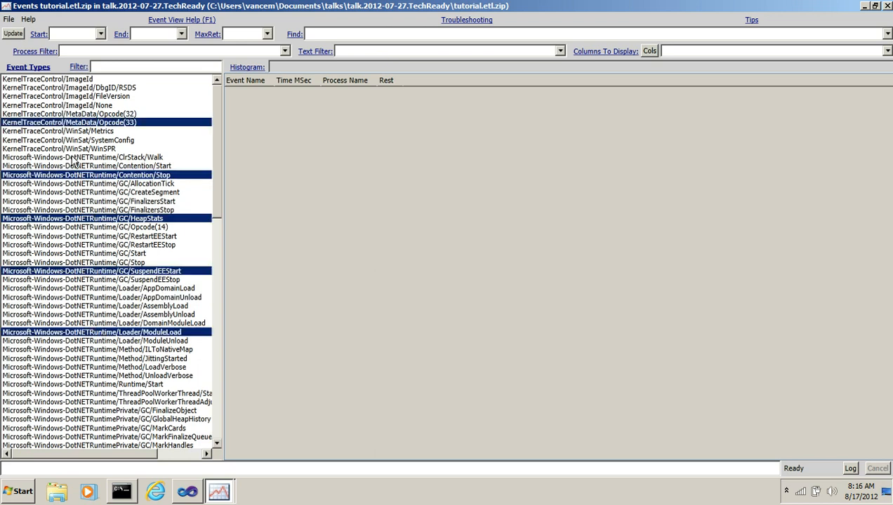
pyautogui.keyDown('ctrl'); pyautogui.click(63, 385); pyautogui.keyUp('ctrl')
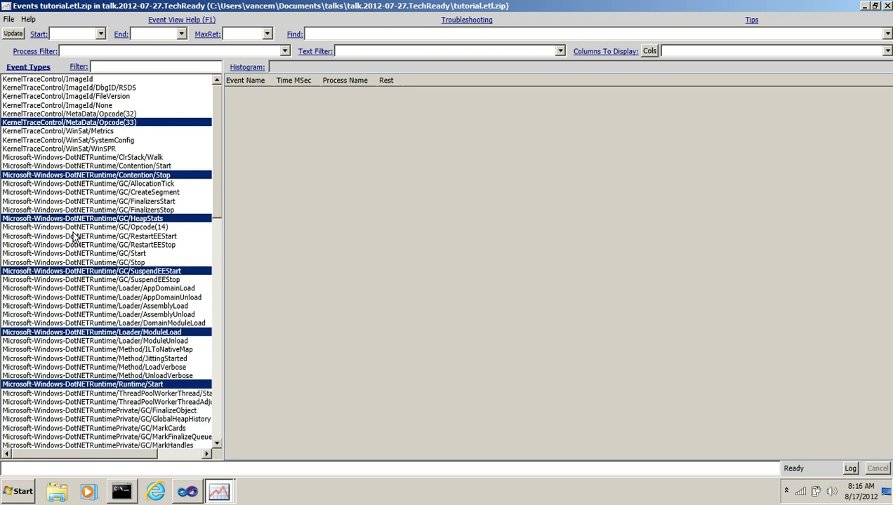
pyautogui.press('Return')
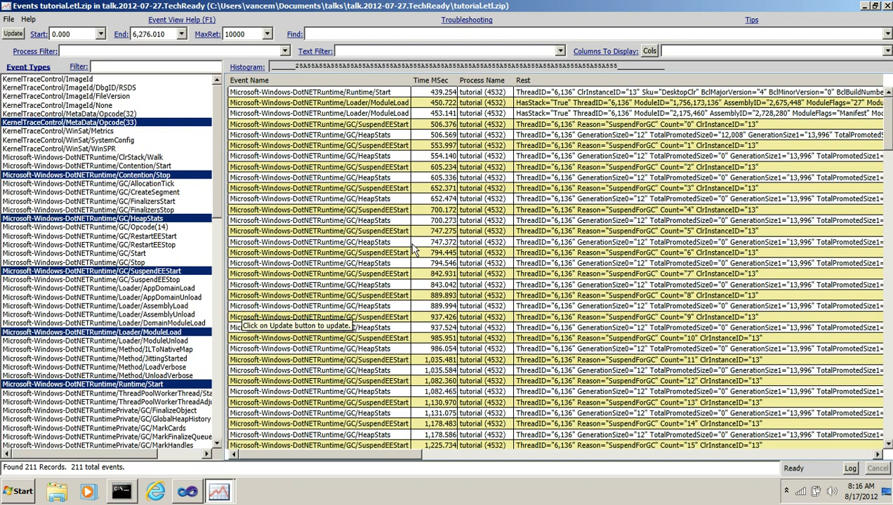
pyautogui.click(372, 273)
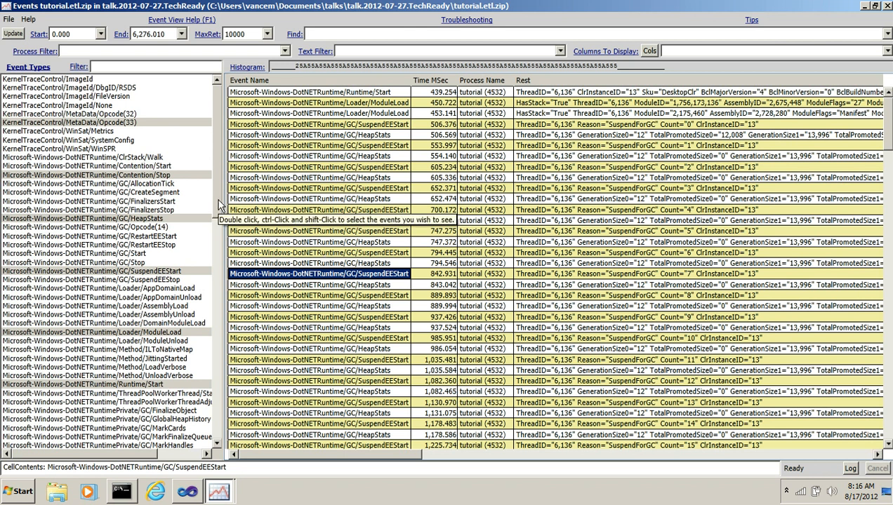
pyautogui.moveTo(217, 201); pyautogui.dragTo(242, 201)
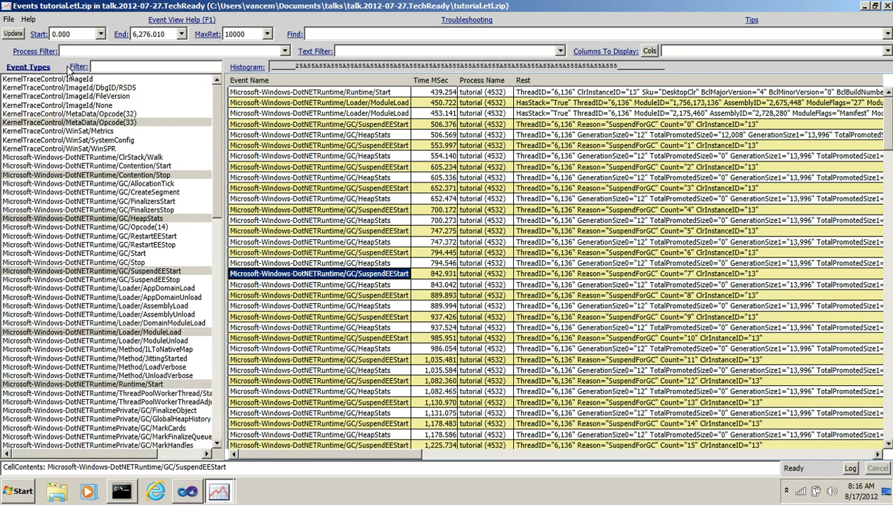
# Filter the event types list by the text "proc".
pyautogui.click(115, 66)
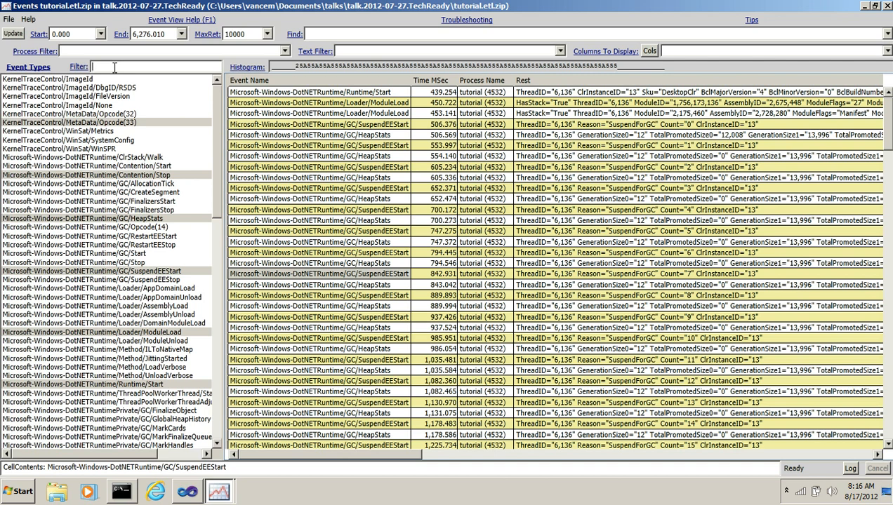
pyautogui.click(114, 67)
pyautogui.write('p')
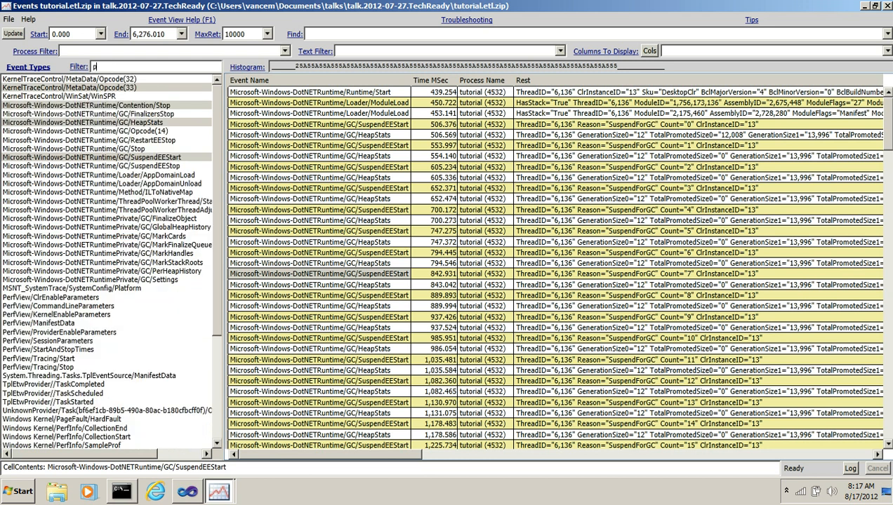
pyautogui.write('r')
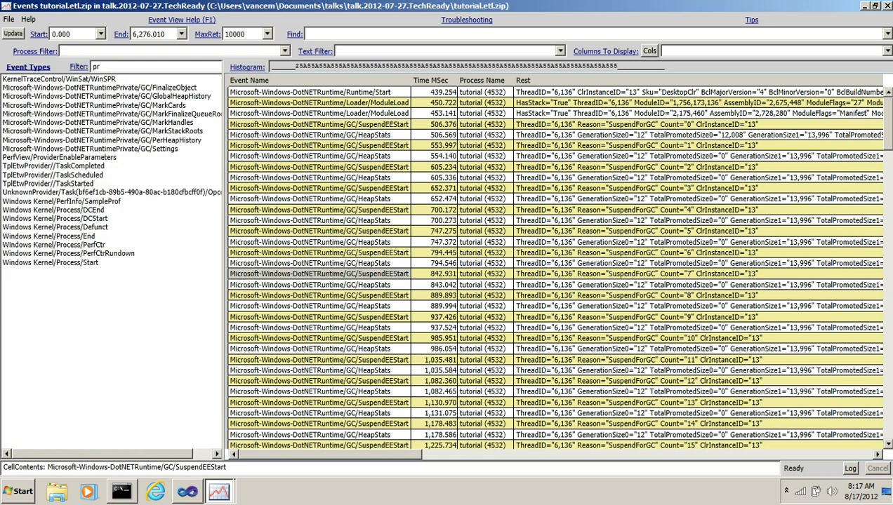
pyautogui.write('oc')
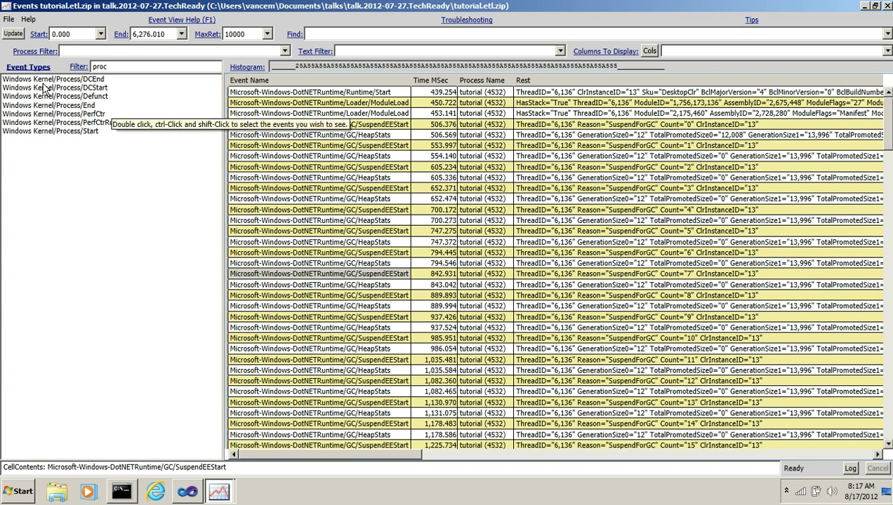
# Display only the Windows Kernel Process/Start and Process/End events.
pyautogui.click(91, 131)
pyautogui.keyDown('ctrl'); pyautogui.click(92, 105); pyautogui.keyUp('ctrl')
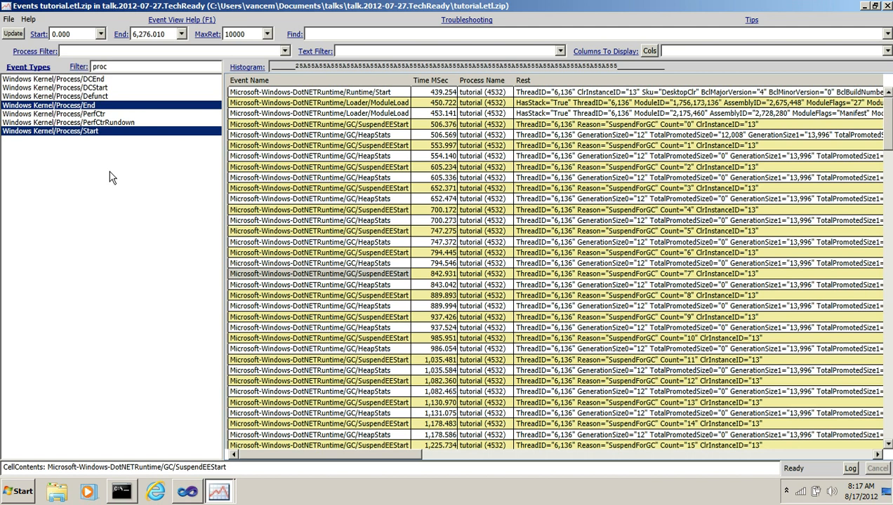
pyautogui.press('Return')
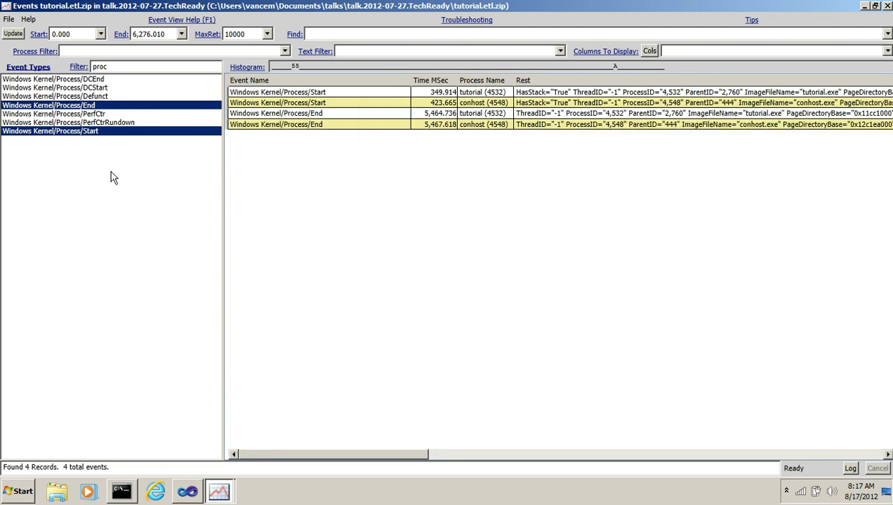
# Examine the tutorial process's Process/Start event and select its time value.
pyautogui.moveTo(417, 458)
pyautogui.mouseDown()
pyautogui.moveTo(578, 454)
pyautogui.moveTo(401, 461)
pyautogui.mouseUp()
pyautogui.click(483, 93)
pyautogui.click(448, 93)
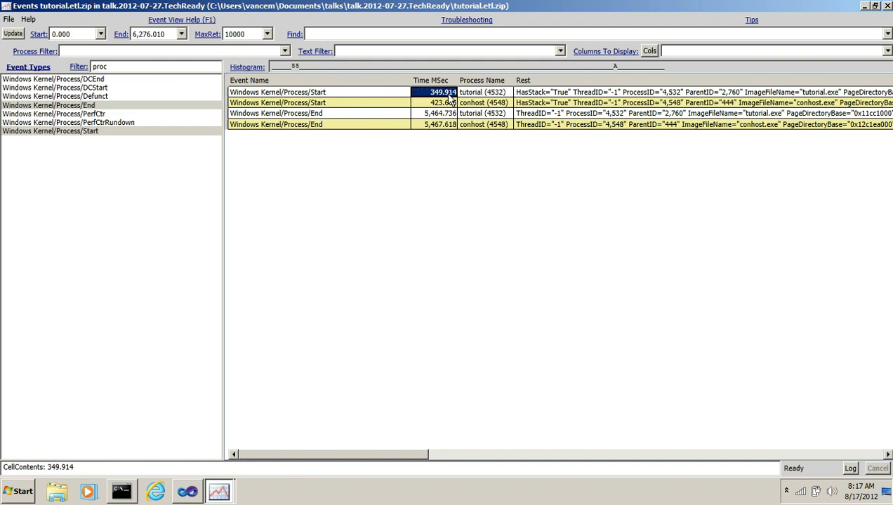
# Examine the conhost process's Process/Start event and the Process/End events of tutorial and conhost.
pyautogui.click(479, 105)
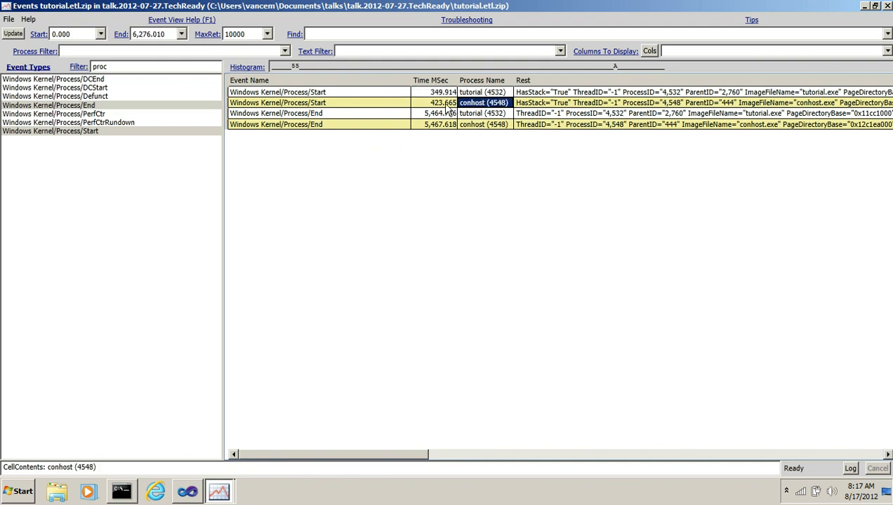
pyautogui.click(444, 104)
pyautogui.click(484, 123)
pyautogui.click(484, 114)
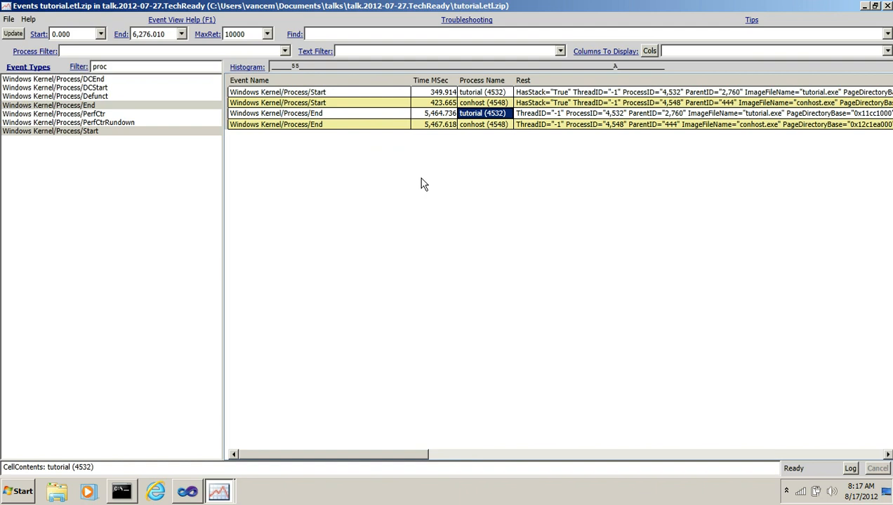
# Filter the event types by "proc|image" and display the Windows Kernel Image/Load events along with Process/Start and Process/End.
pyautogui.click(129, 68)
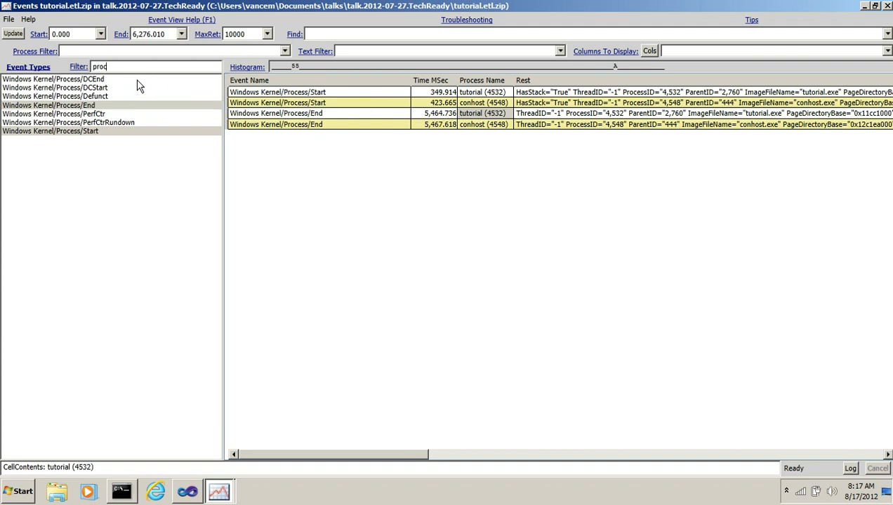
pyautogui.write('|')
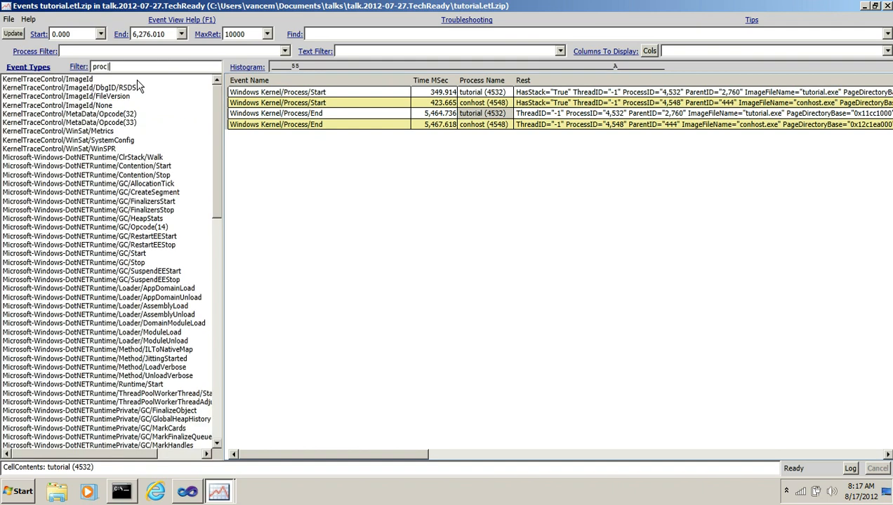
pyautogui.write('image')
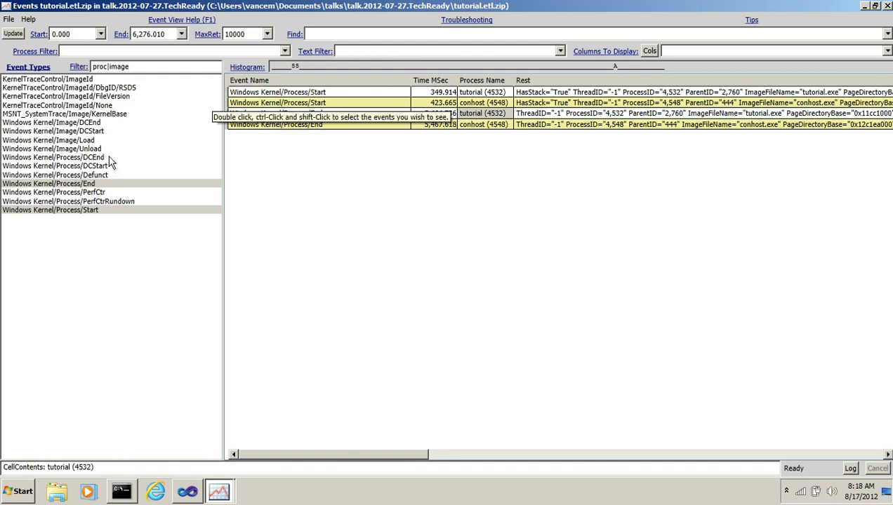
pyautogui.keyDown('ctrl'); pyautogui.click(90, 140); pyautogui.keyUp('ctrl')
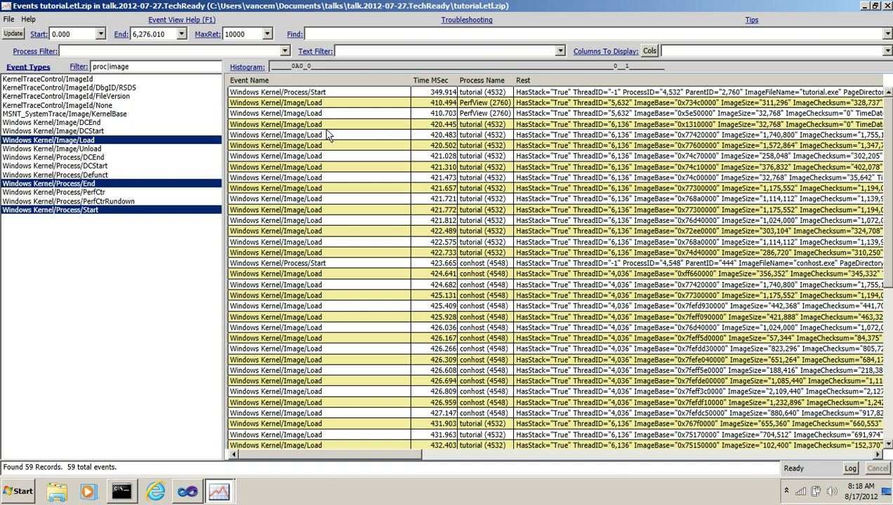
# Restrict the displayed events to the tutorial process with the process filter.
pyautogui.moveTo(483, 127); pyautogui.dragTo(483, 189)
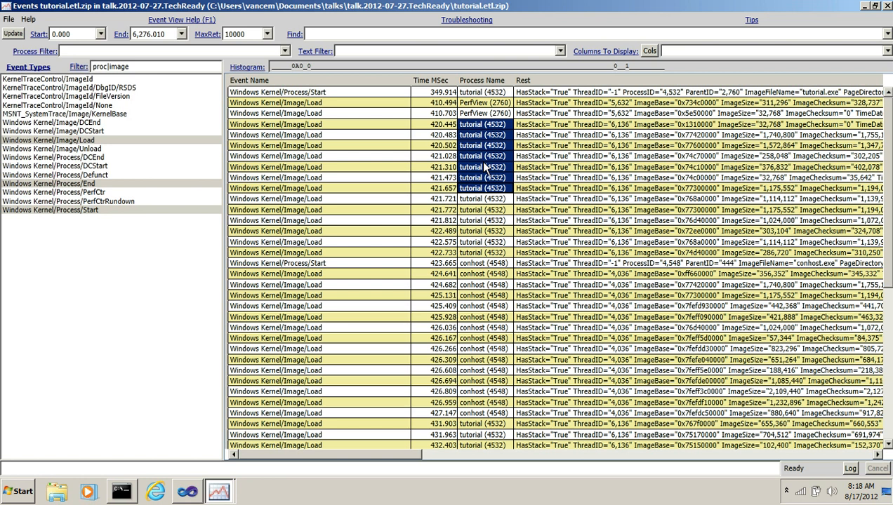
pyautogui.click(194, 52)
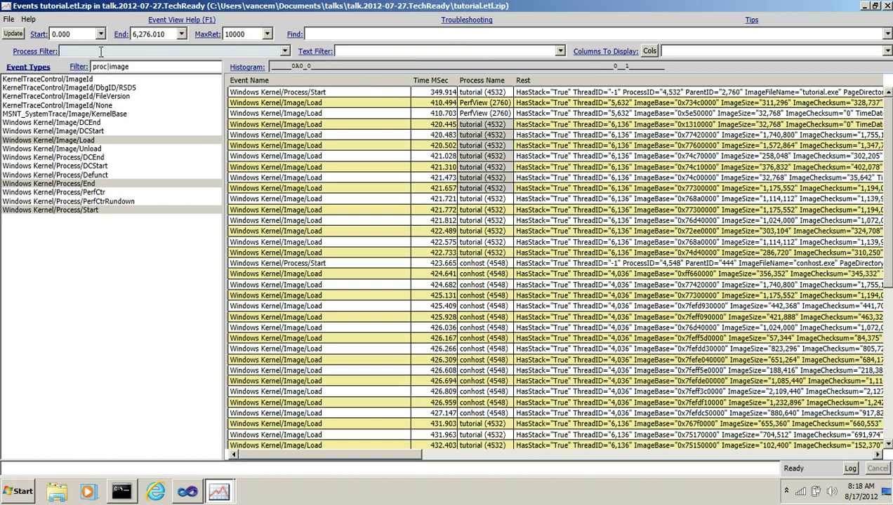
pyautogui.write('tutorial')
pyautogui.click(284, 52)
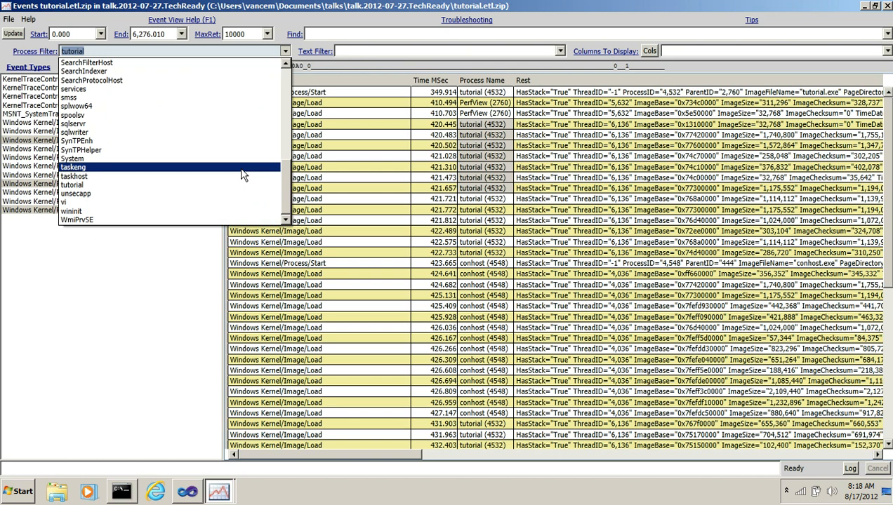
pyautogui.click(83, 186)
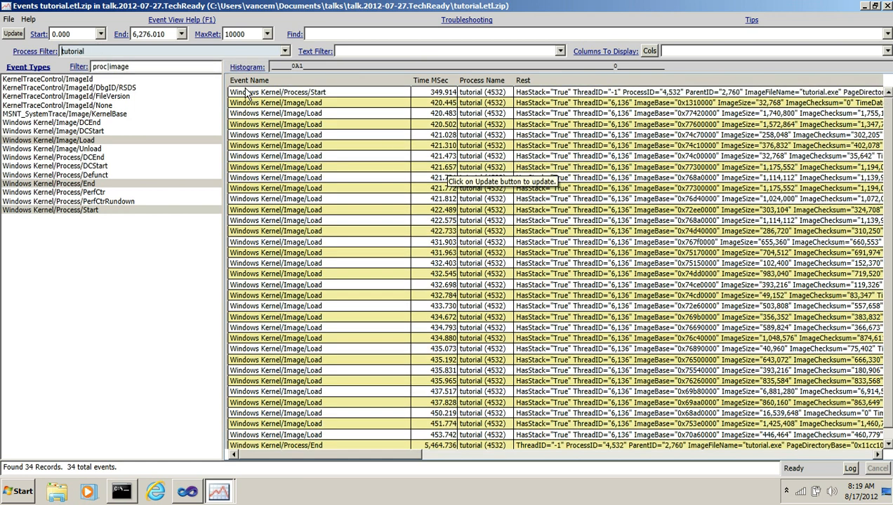
# Examine the tutorial process's event sequence from Process/Start through the Image/Load events to Process/End.
pyautogui.click(315, 96)
pyautogui.moveTo(314, 114); pyautogui.dragTo(371, 383)
pyautogui.scroll(-1, 382, 362)
pyautogui.click(321, 437)
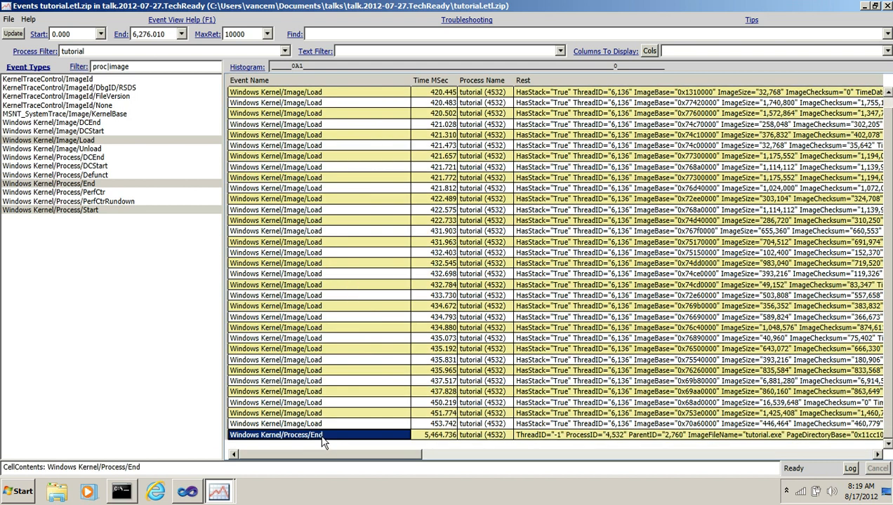
pyautogui.scroll(1, 321, 437)
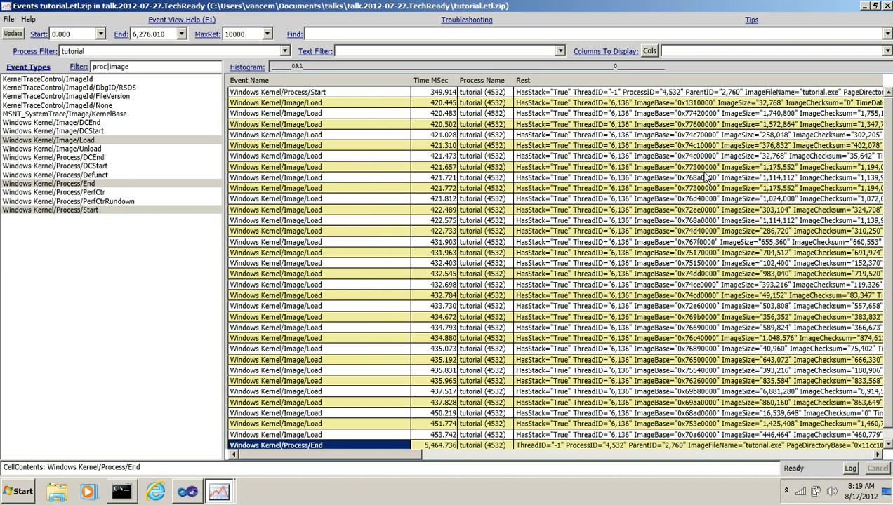
# Display only the Windows Kernel Image/Load events and narrow the Event Name column.
pyautogui.doubleClick(90, 142)
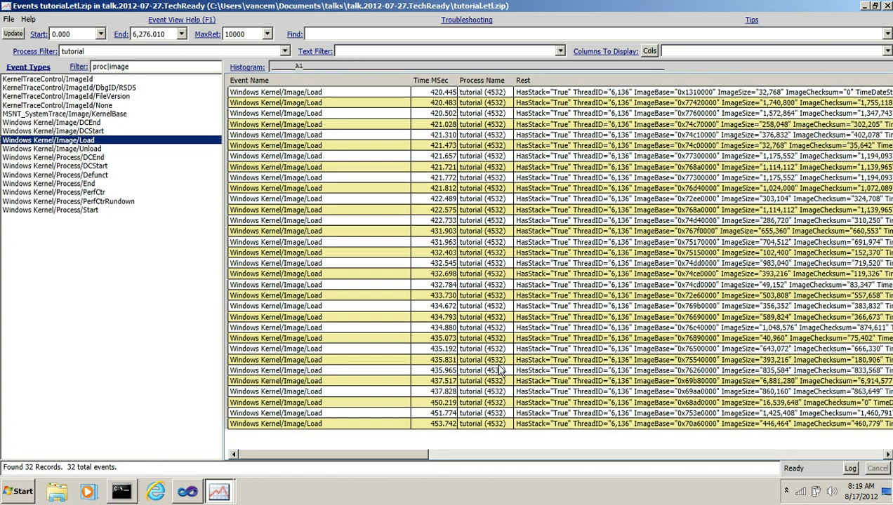
pyautogui.moveTo(379, 456); pyautogui.dragTo(488, 461)
pyautogui.moveTo(491, 460); pyautogui.dragTo(349, 447)
pyautogui.moveTo(409, 82); pyautogui.dragTo(352, 82)
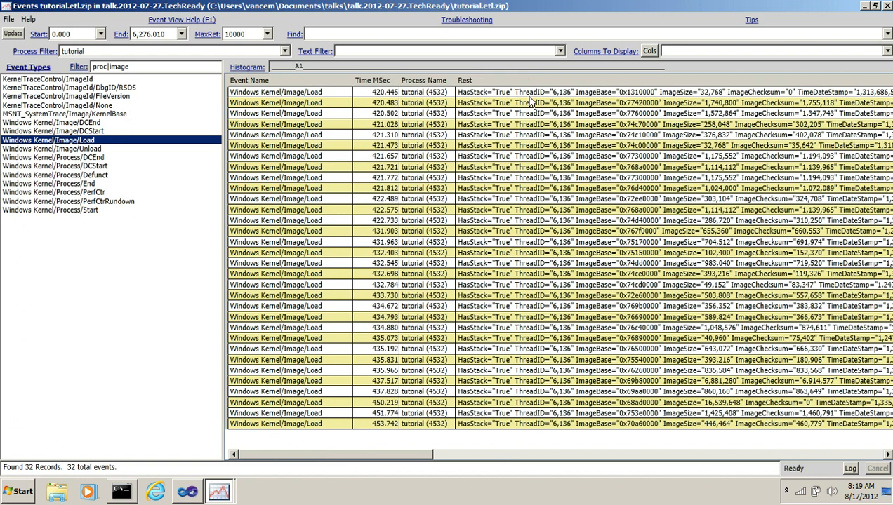
# Display the HasStack, BuildTime and FileName fields as separate columns of the Image/Load events.
pyautogui.click(651, 51)
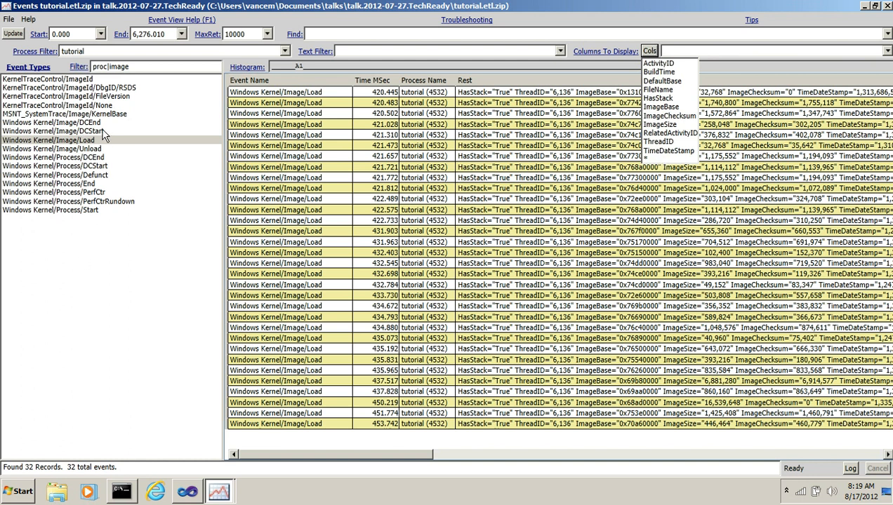
pyautogui.click(664, 99)
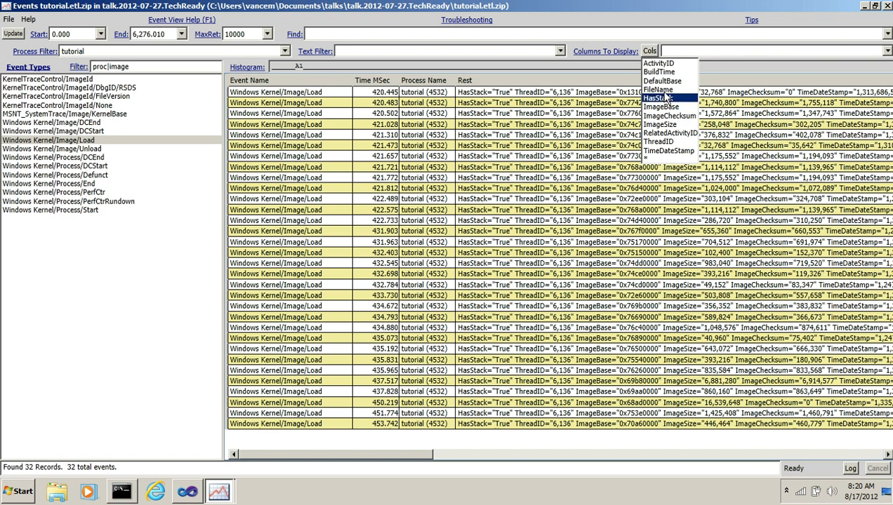
pyautogui.click(666, 73)
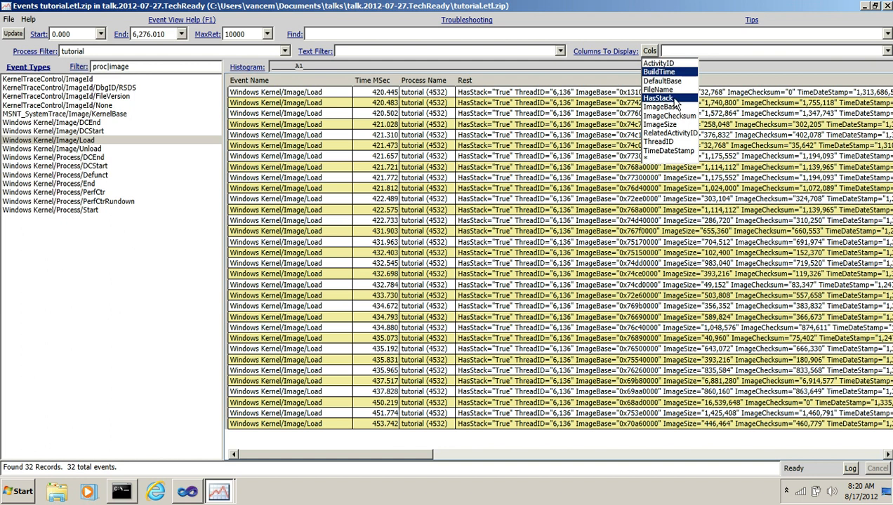
pyautogui.click(671, 90)
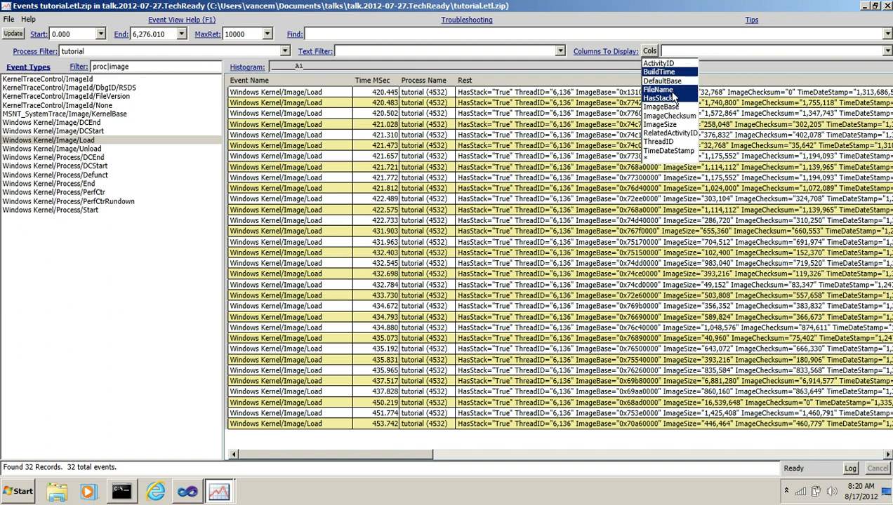
pyautogui.press('Return')
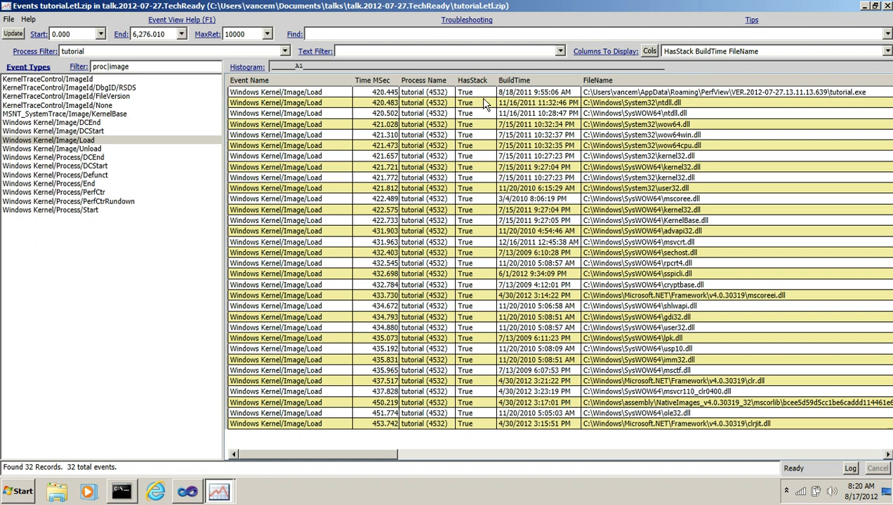
# Filter the displayed Image/Load events by the text "clr".
pyautogui.click(470, 55)
pyautogui.click(549, 64)
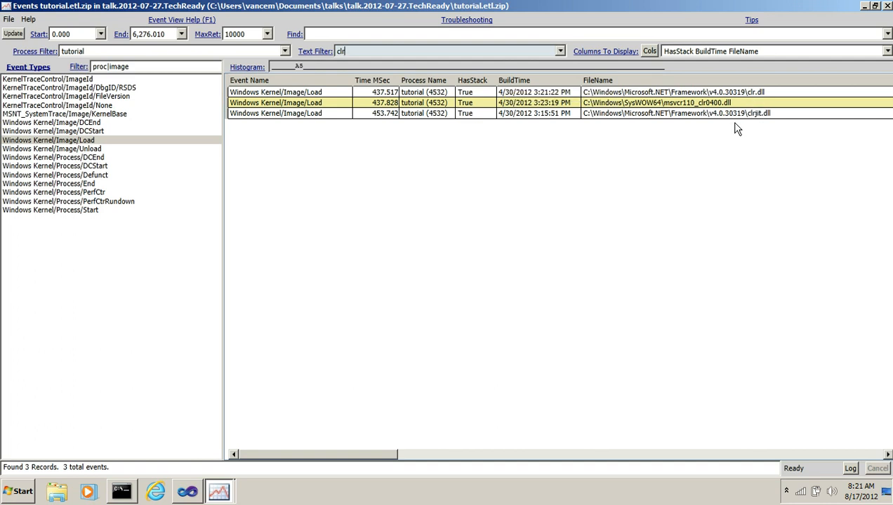
# Open the Any Stacks view for the time value of the clr.dll Image/Load event.
pyautogui.click(724, 93)
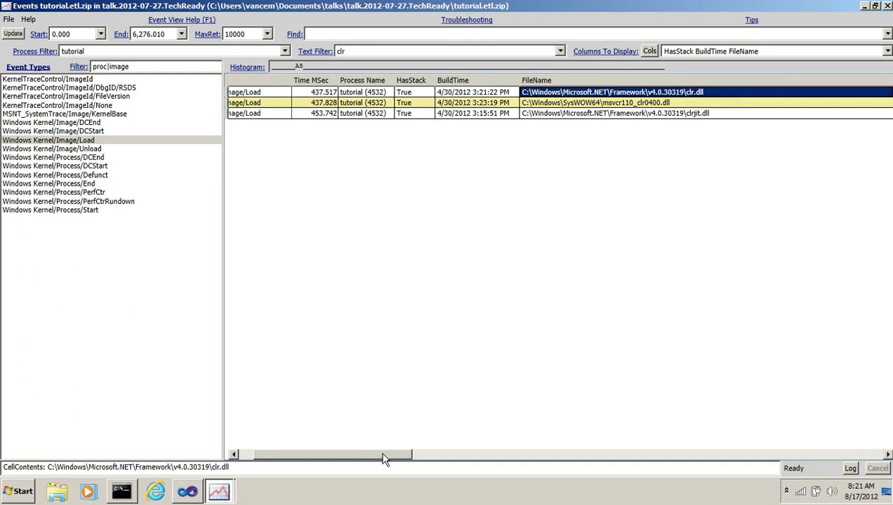
pyautogui.moveTo(383, 456); pyautogui.dragTo(307, 449)
pyautogui.click(323, 96)
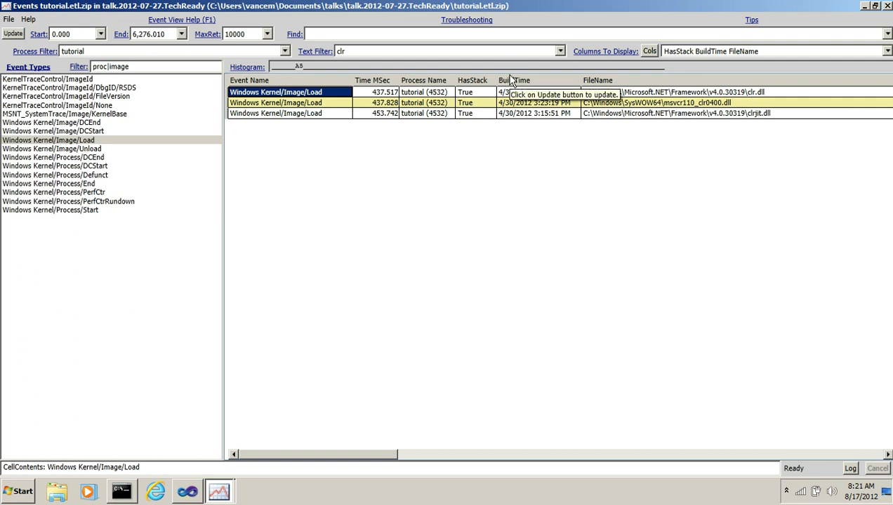
pyautogui.click(392, 93)
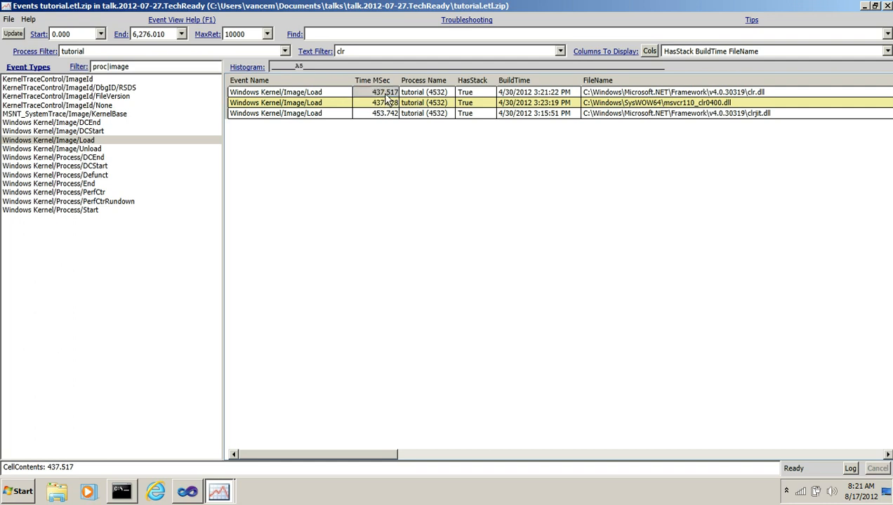
pyautogui.rightClick(385, 97)
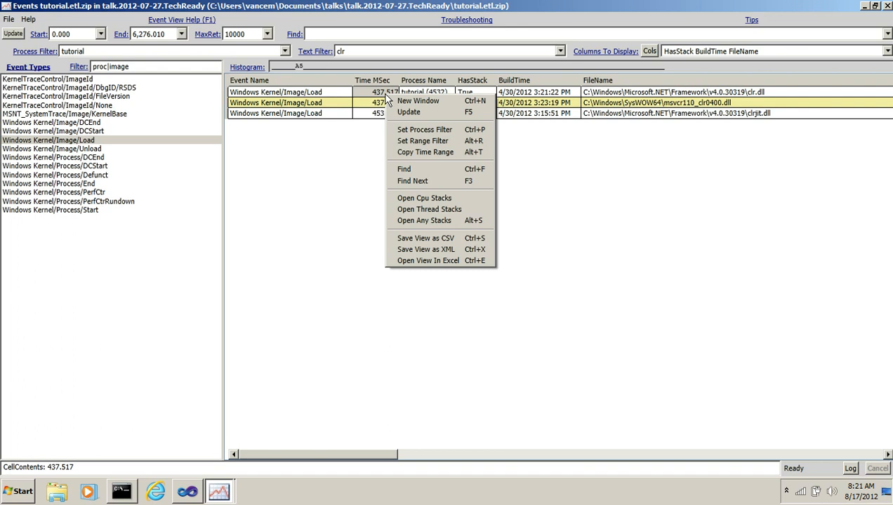
pyautogui.click(421, 220)
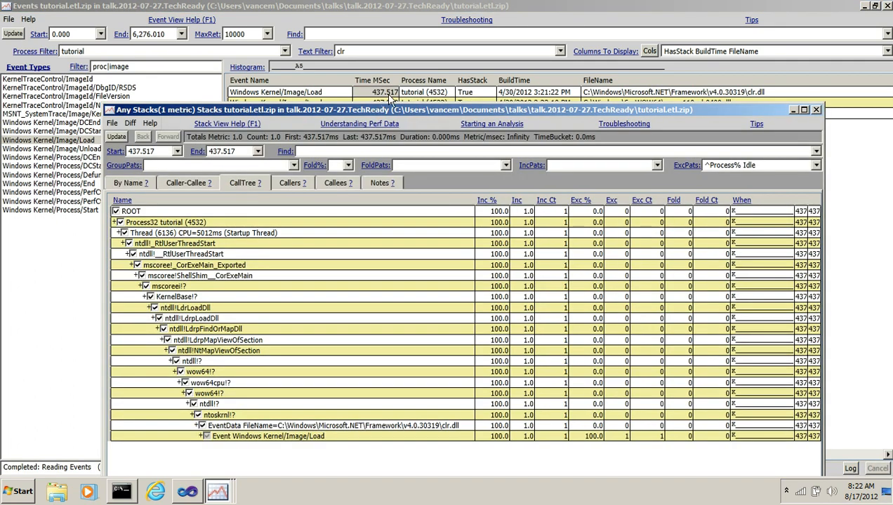
# Examine the stack view's start and end times and its call tree down to the Windows Kernel/Image/Load event.
pyautogui.doubleClick(138, 151)
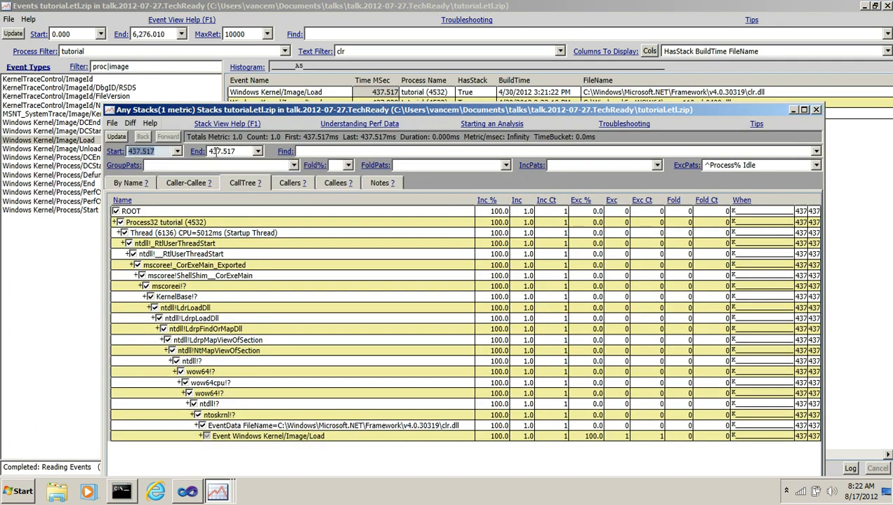
pyautogui.doubleClick(212, 151)
pyautogui.moveTo(391, 110); pyautogui.dragTo(400, 49)
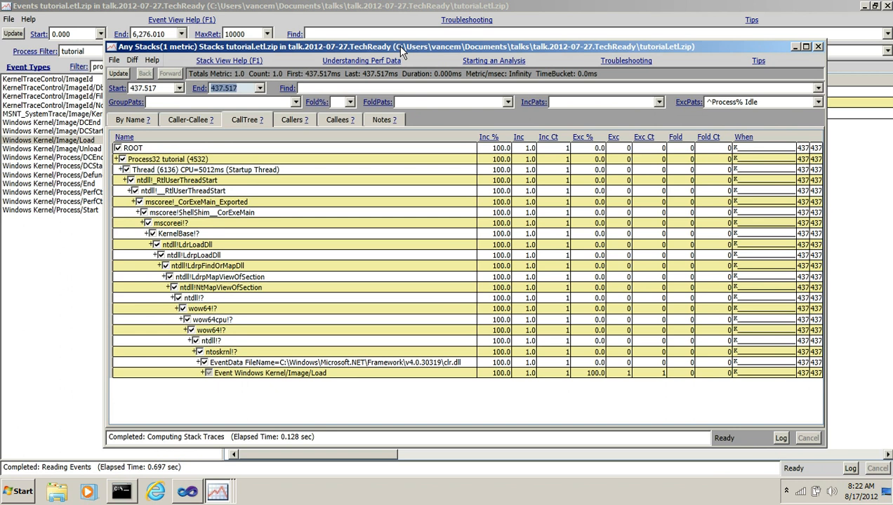
pyautogui.click(328, 374)
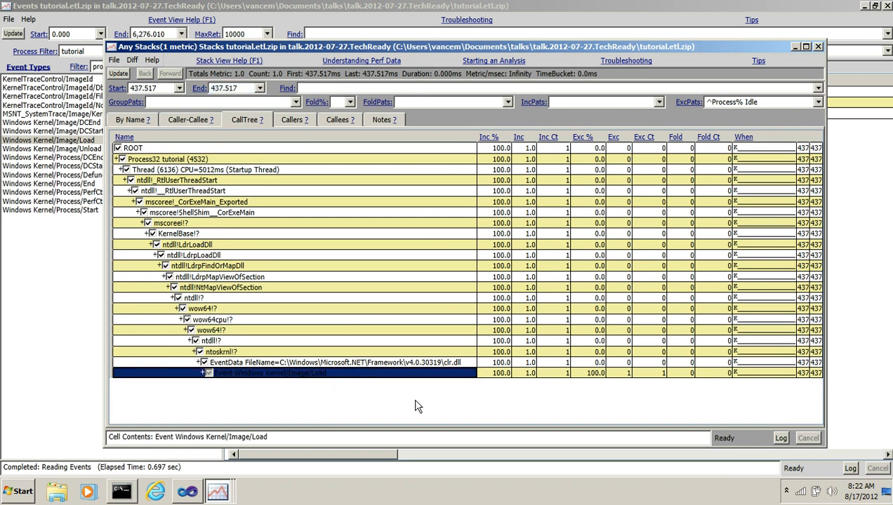
pyautogui.click(432, 299)
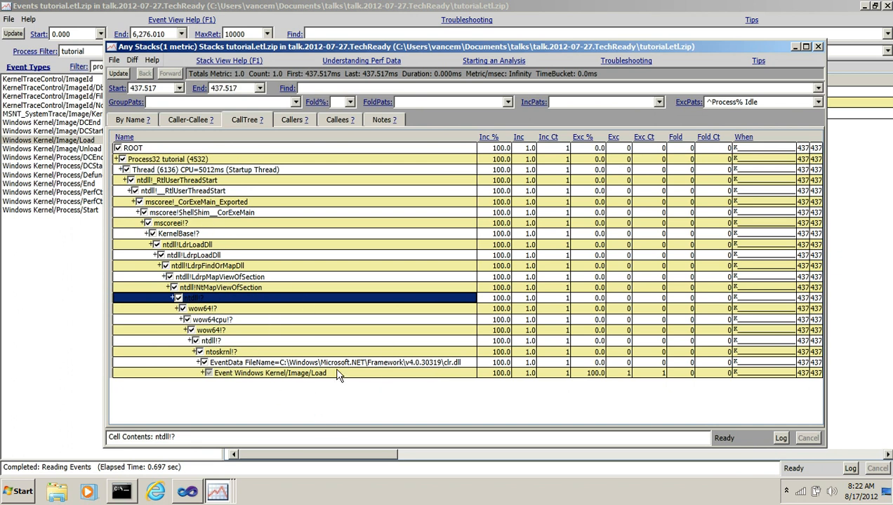
# Look up symbols for the unresolved mscoreei, KernelBase, ntdll, wow64 and ntoskrnl frames in the call tree.
pyautogui.click(247, 353)
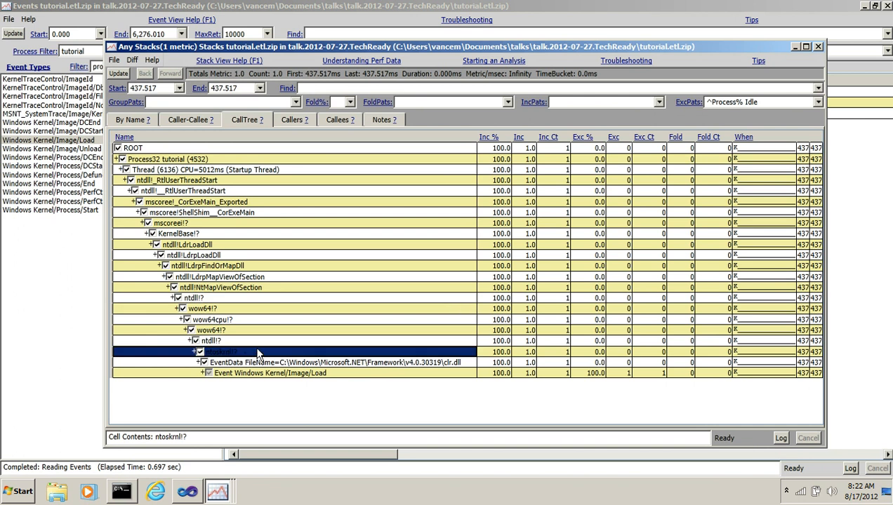
pyautogui.moveTo(260, 351); pyautogui.dragTo(216, 333)
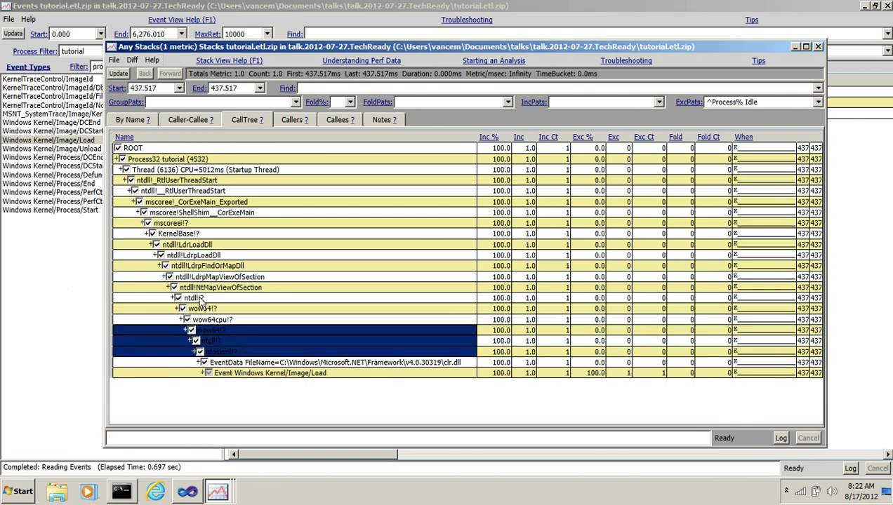
pyautogui.keyDown('ctrl'); pyautogui.click(200, 299); pyautogui.keyUp('ctrl')
pyautogui.keyDown('ctrl'); pyautogui.click(190, 225); pyautogui.keyUp('ctrl')
pyautogui.keyDown('ctrl'); pyautogui.click(193, 235); pyautogui.keyUp('ctrl')
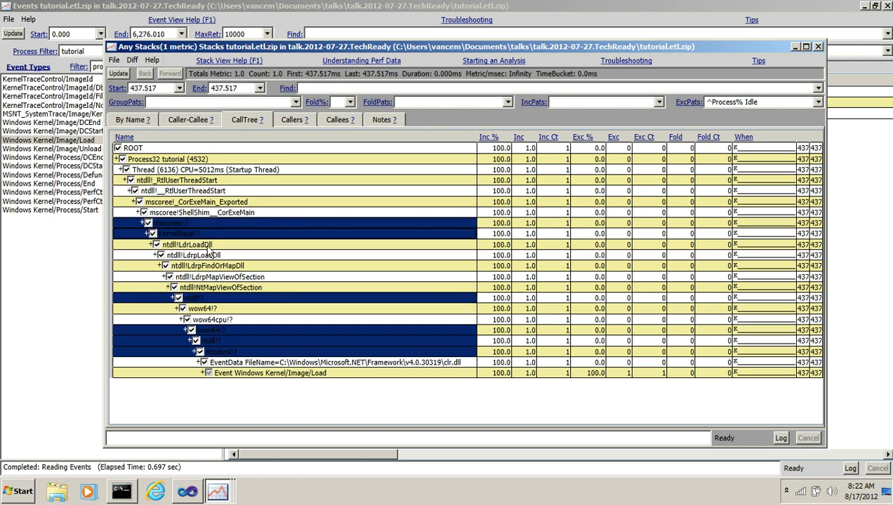
pyautogui.hotkey('alt', 's')
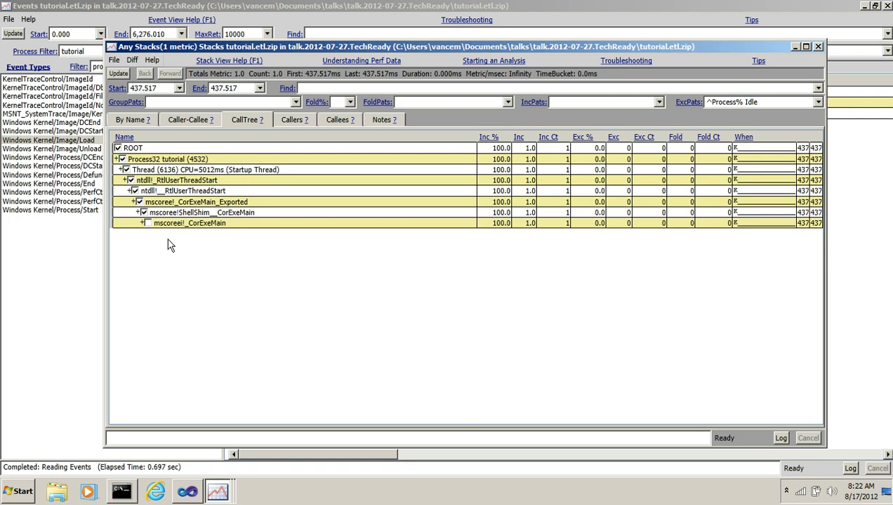
# Expand the mscoreei!_CorExeMain node, examine the frames beneath it and select KernelBase!LoadLibraryExW.
pyautogui.click(151, 227)
pyautogui.click(149, 226)
pyautogui.scroll(-3, 349, 307)
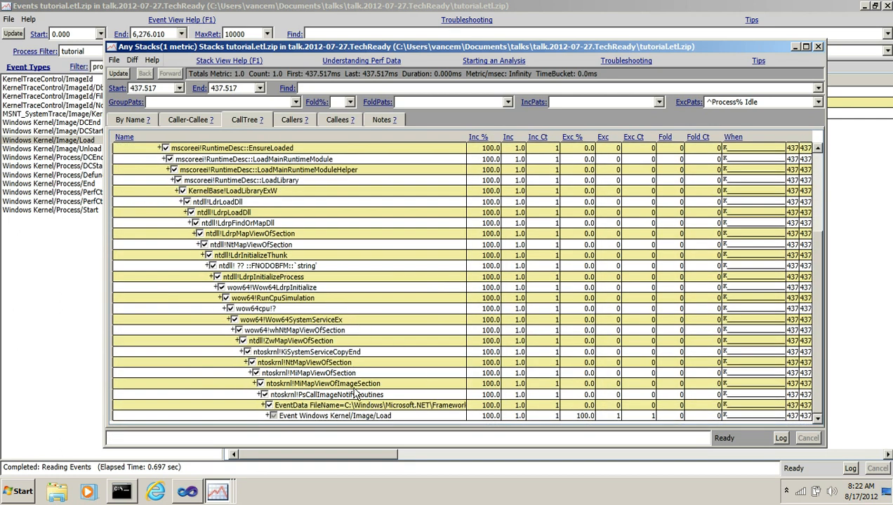
pyautogui.scroll(4, 344, 351)
pyautogui.click(265, 329)
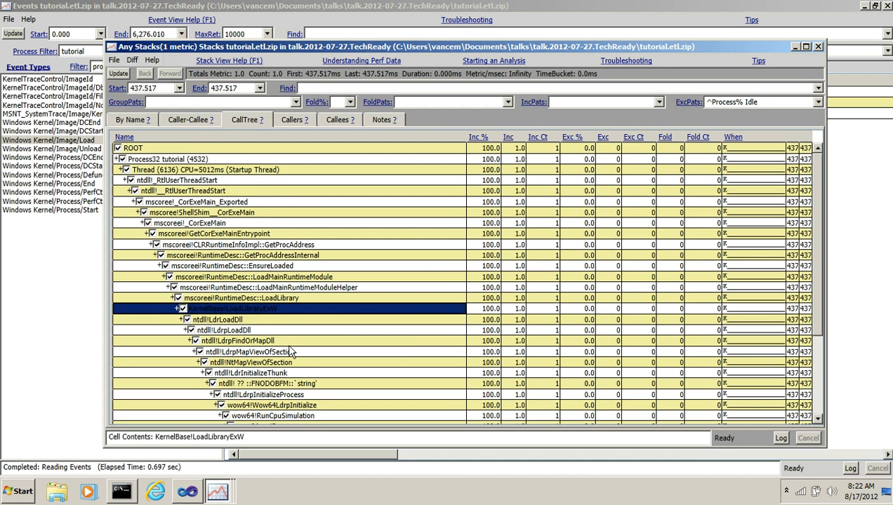
# Examine the mscoreei frames down to KernelBase!LoadLibraryExW and the Image/Load event in the call tree, and close the stack view.
pyautogui.click(229, 298)
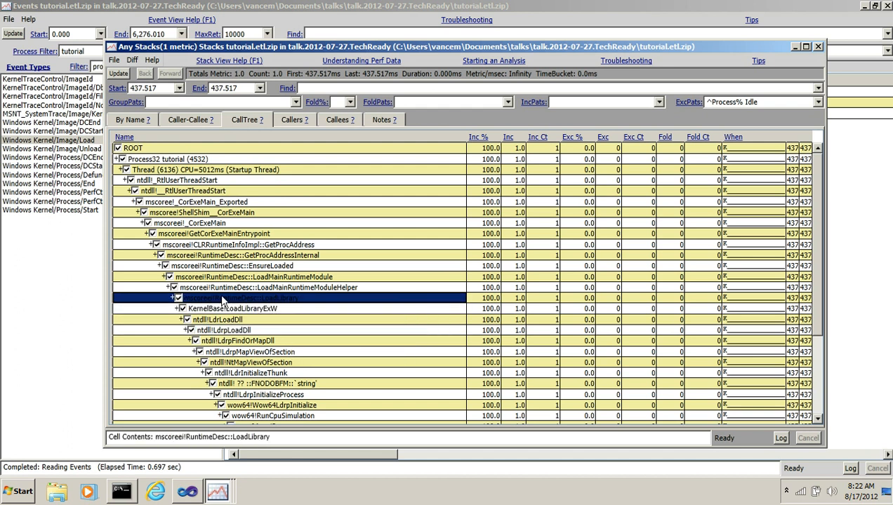
pyautogui.click(322, 257)
pyautogui.click(269, 310)
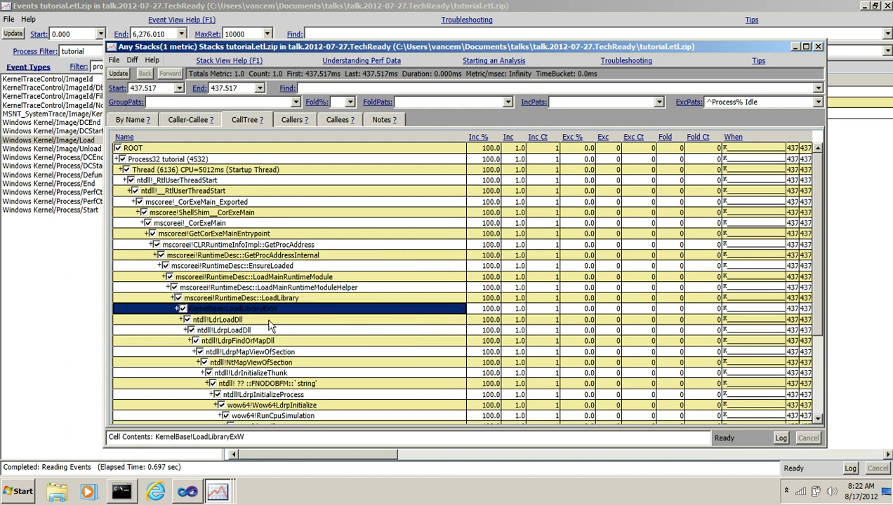
pyautogui.scroll(-4, 296, 375)
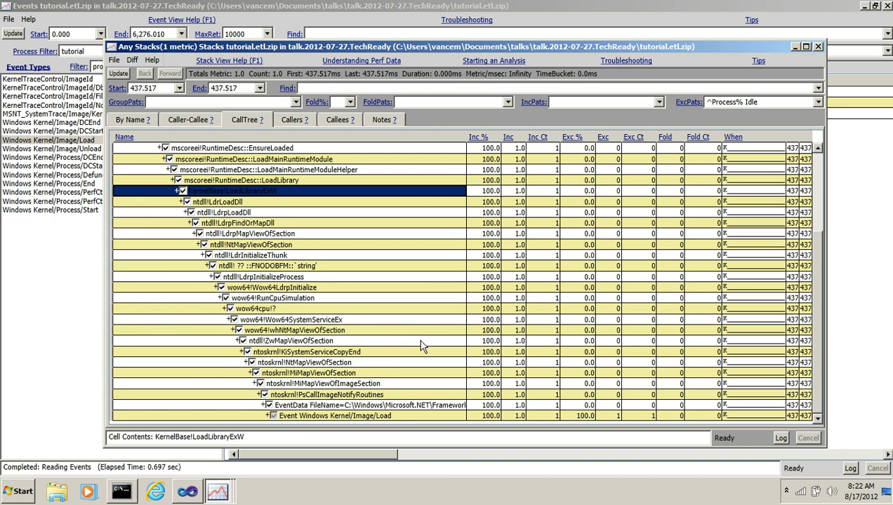
pyautogui.scroll(4, 392, 290)
pyautogui.moveTo(188, 204); pyautogui.dragTo(259, 302)
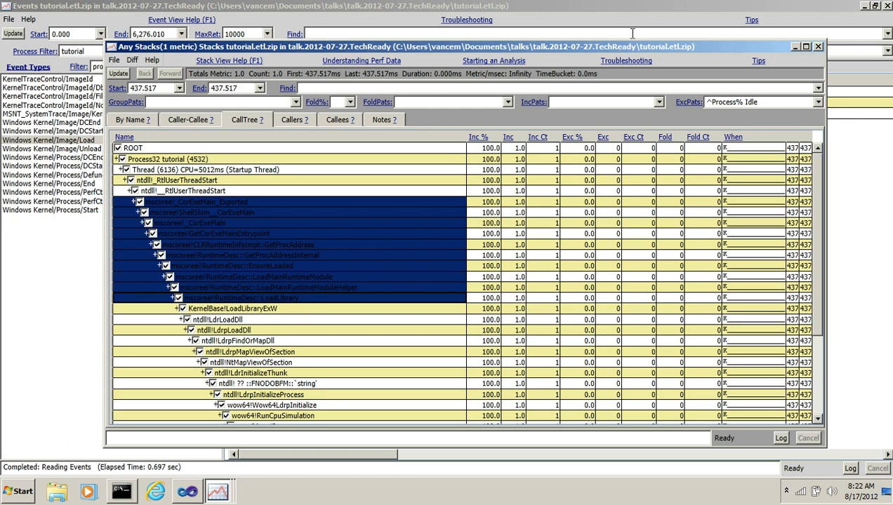
pyautogui.click(818, 47)
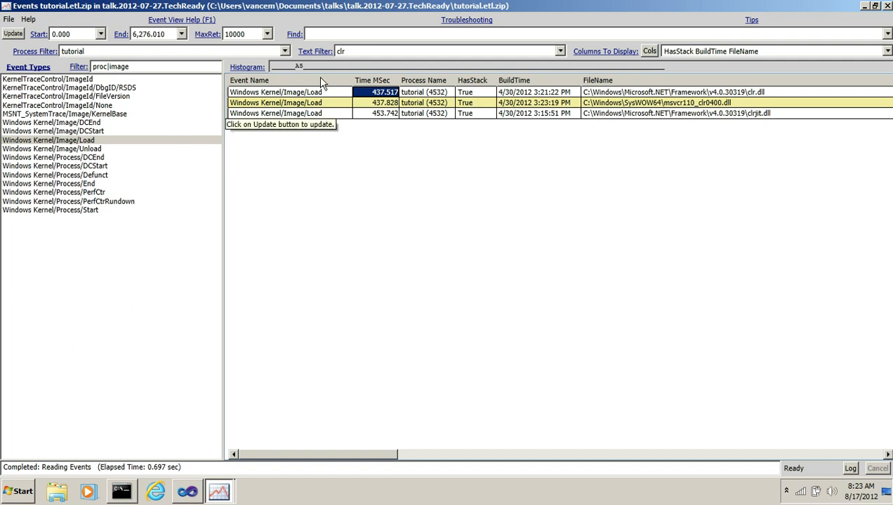
# Clear the text filter and remove HasStack from the columns to display, leaving BuildTime and FileName.
pyautogui.click(337, 52)
pyautogui.press('BackSpace')
pyautogui.press('Return')
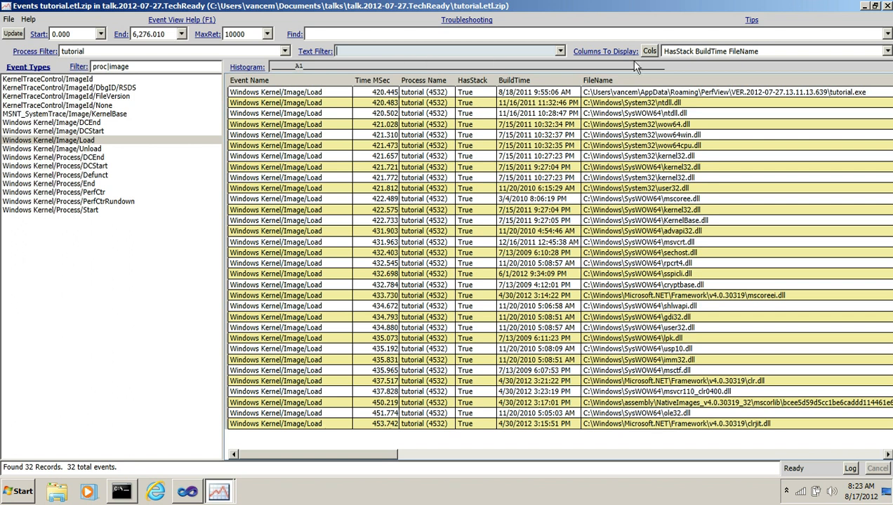
pyautogui.click(683, 53)
pyautogui.doubleClick(683, 53)
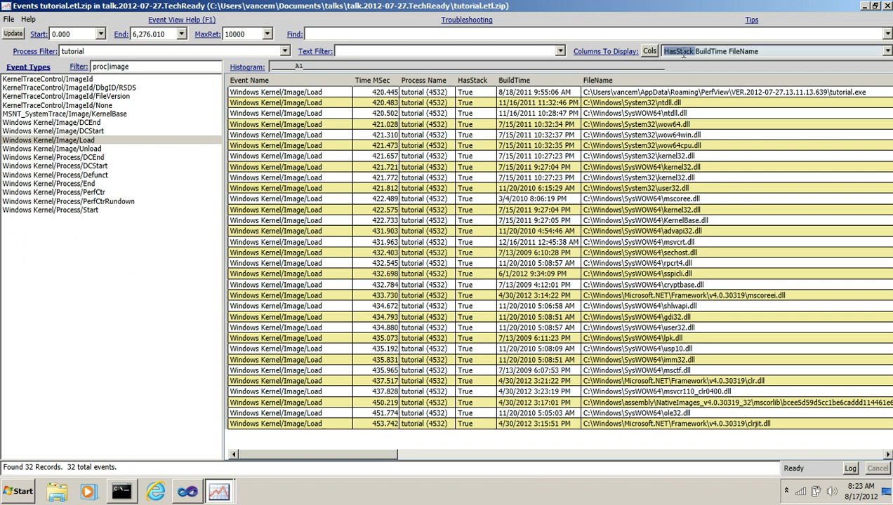
pyautogui.press('Delete')
pyautogui.press('Return')
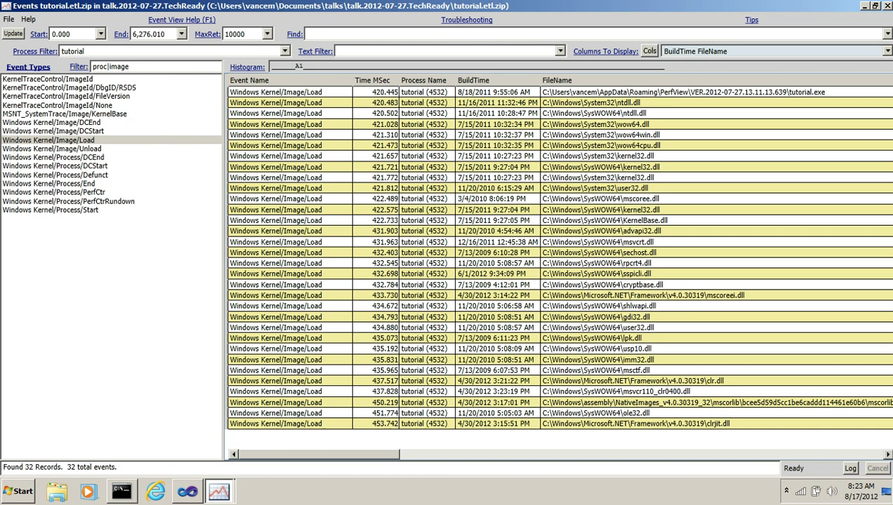
# Select and copy the Event Name through BuildTime cells of the rows from 421.772 to 432.545 ms.
pyautogui.click(306, 158)
pyautogui.moveTo(305, 158); pyautogui.dragTo(550, 262)
pyautogui.click(441, 211)
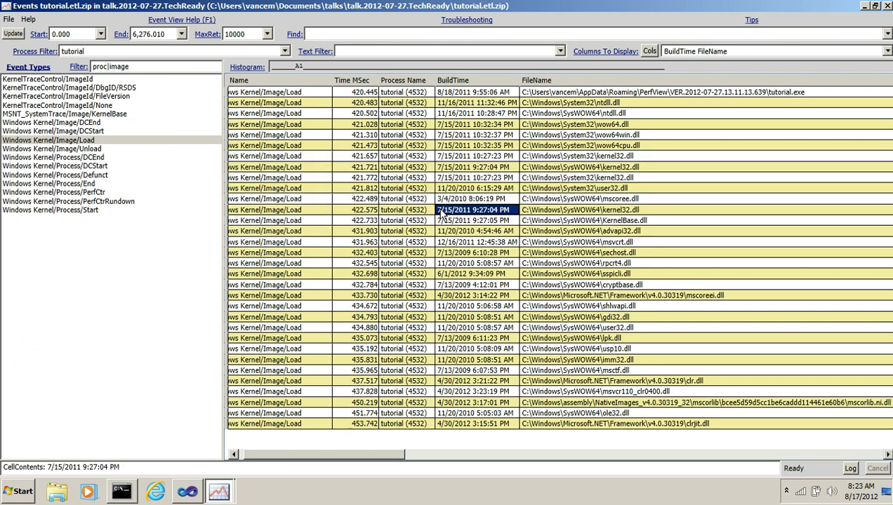
pyautogui.moveTo(266, 180); pyautogui.dragTo(471, 273)
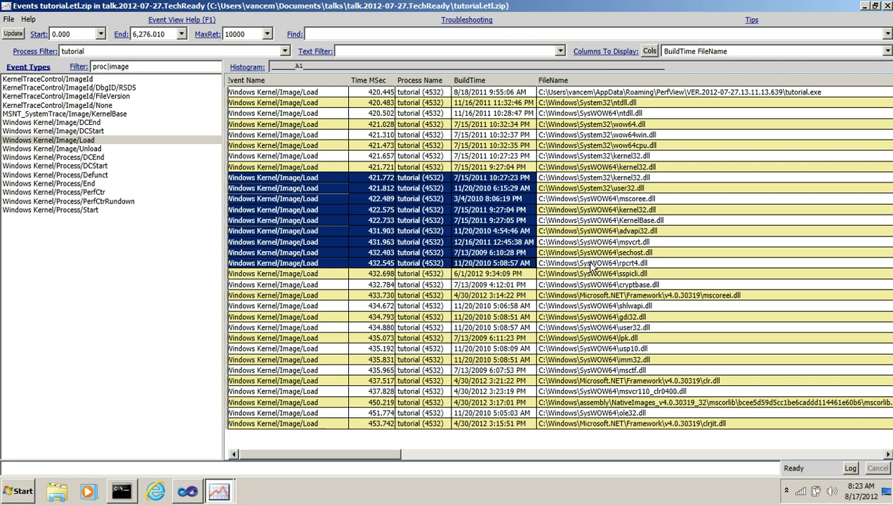
# Launch Excel and paste the copied event cells into widened columns of the blank workbook starting at A1.
pyautogui.press('super+r')
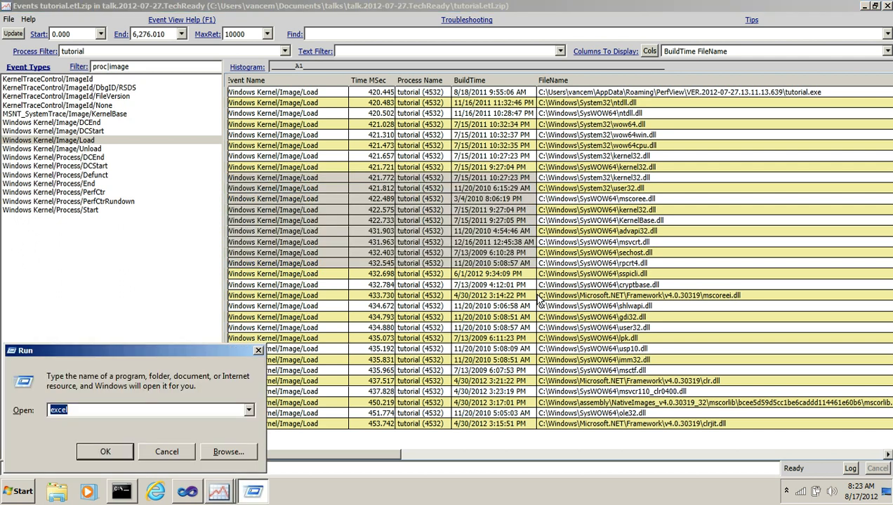
pyautogui.press('Return')
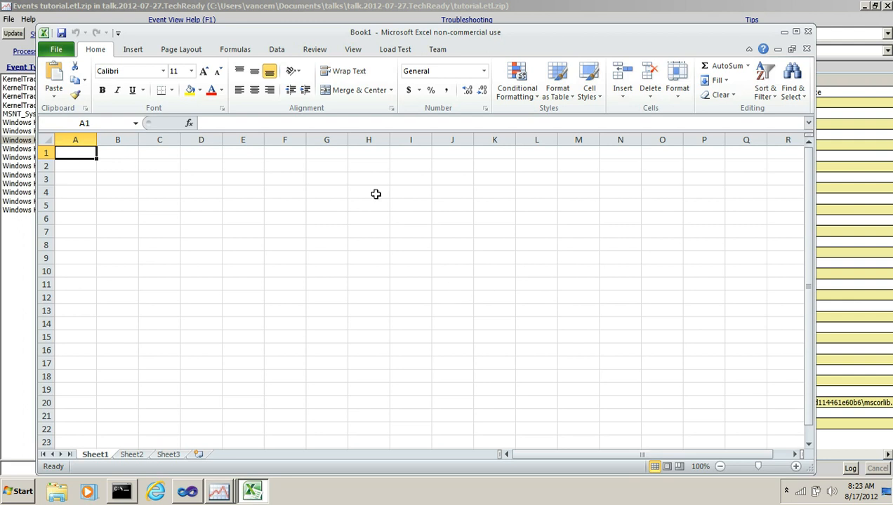
pyautogui.moveTo(96, 140); pyautogui.dragTo(200, 140)
pyautogui.hotkey('ctrl', 'a')
pyautogui.click(130, 159)
pyautogui.hotkey('ctrl', 'v')
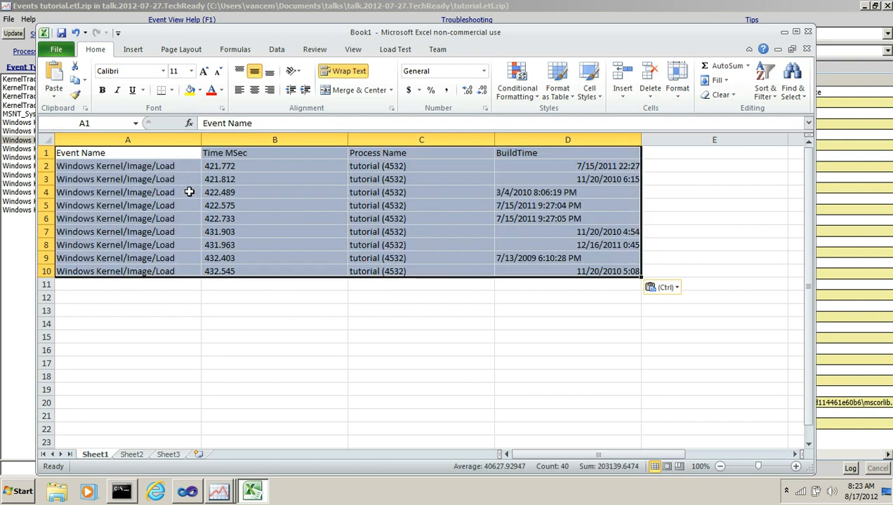
# Fit the pasted table's column widths to their contents and close the workbook without saving.
pyautogui.click(45, 141)
pyautogui.doubleClick(201, 140)
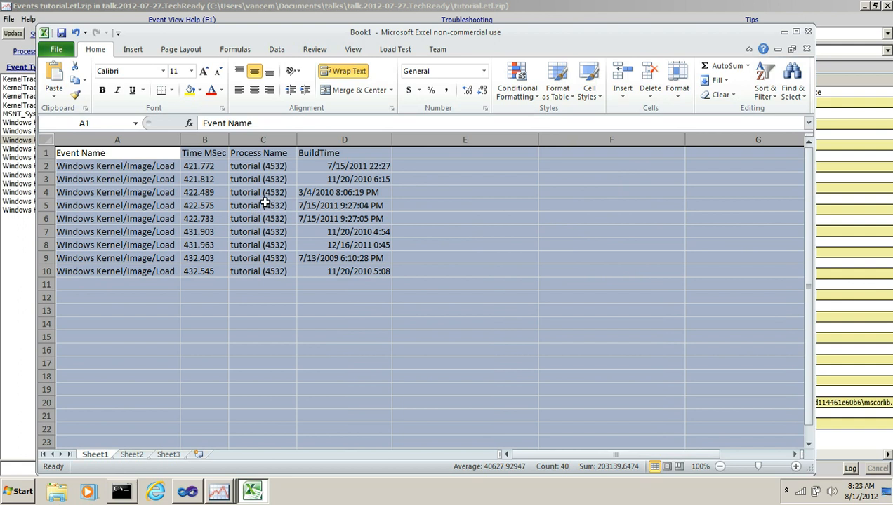
pyautogui.moveTo(101, 153); pyautogui.dragTo(332, 156)
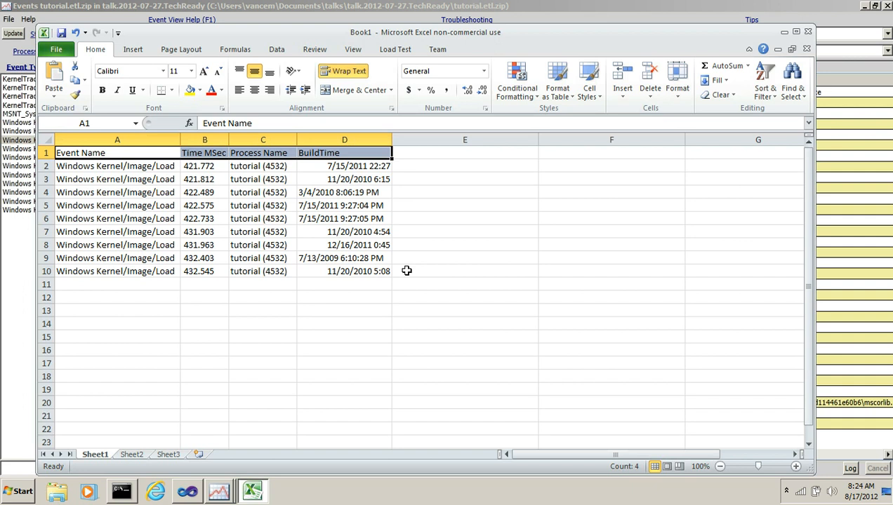
pyautogui.click(808, 32)
pyautogui.click(463, 257)
# Switch to the Command Prompt, start Notepad from it and paste the copied event rows as plain text.
pyautogui.hotkey('alt', 'Tab')
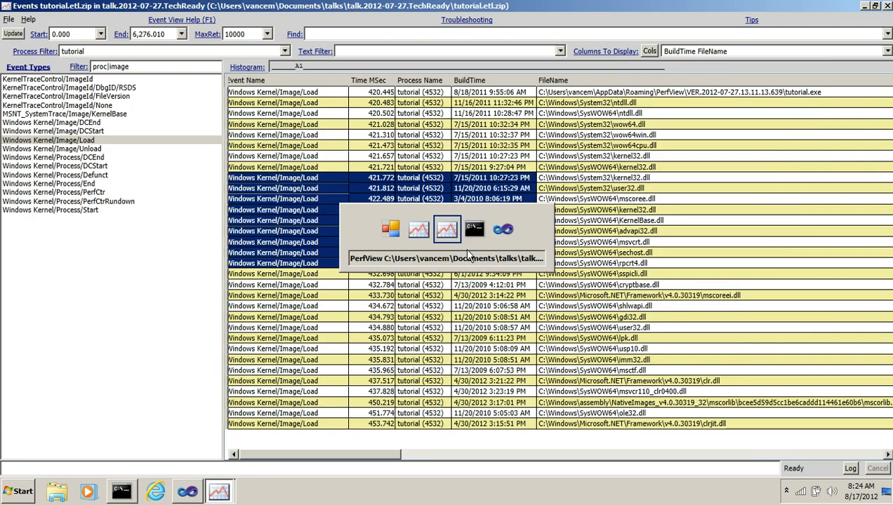
pyautogui.press('Tab')
pyautogui.write('notepad')
pyautogui.press('Return')
pyautogui.write('Event Name Time MSec Process Name BuildTime Windows Kernel/Image/Load 421.772 tutorial (4532) 7/15/2011 10:27:23 PM Windows Kernel/Image/Load 421.812 tutorial (4532) 11/20/2010 6:15:29 AM Windows Kernel/Image/Load 422.489 tutorial (4532) 3/4/2010 8:06:19 PM Windows Kernel/Image/Load 422.575 tutorial (4532) 7/15/2011 9:27:04 PM Windows Kernel/Image/Load 422.733 tutorial (4532) 7/15/2011 9:27:05 PM Windows Kernel/Image/Load 431.903 tutorial (4532) 11/20/2010 4:54:46 AM Windows Kernel/Image/Load 431.963 tutorial (4532) 12/16/2011 12:45:38 AM Windows Kernel/Image/Load 432.403 tutorial (4532) 7/13/2009 6:10:28 PM Windows Kernel/Image/Load 432.545 tutorial (4532) 11/20/2010 5:08:57 AM')
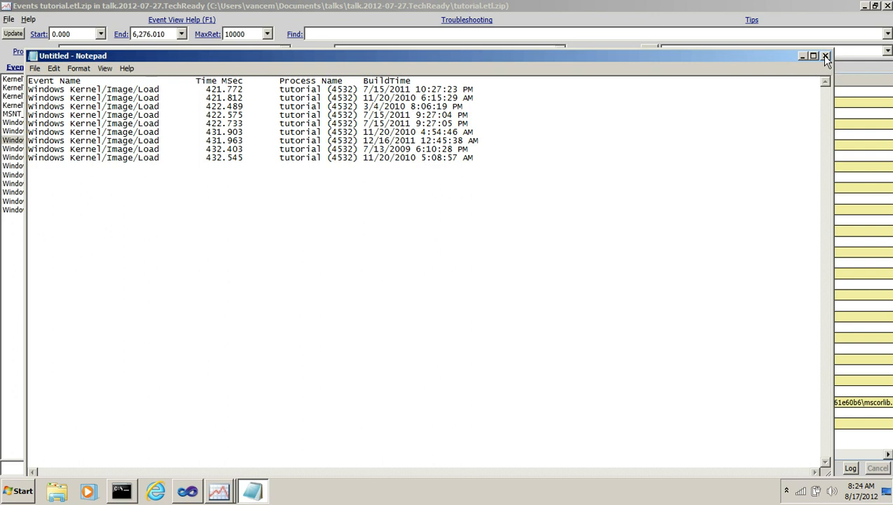
# Close Notepad without saving and return to PerfView's Events window for tutorial.etl.zip.
pyautogui.click(825, 57)
pyautogui.click(491, 360)
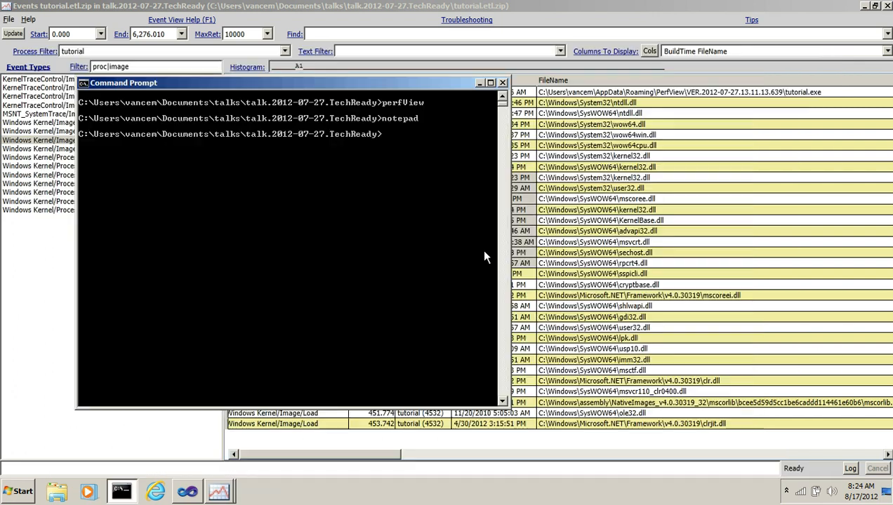
pyautogui.click(622, 222)
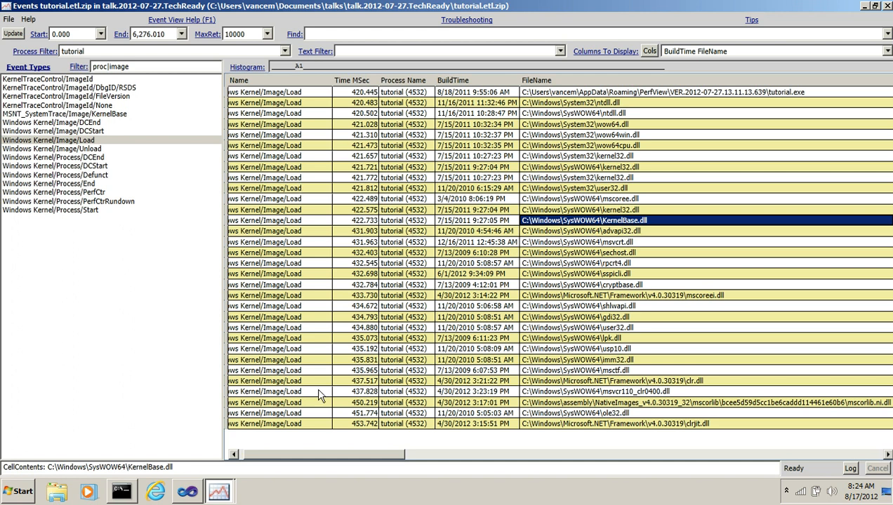
# Open the whole filtered Image/Load event view in Excel.
pyautogui.moveTo(376, 455); pyautogui.dragTo(358, 455)
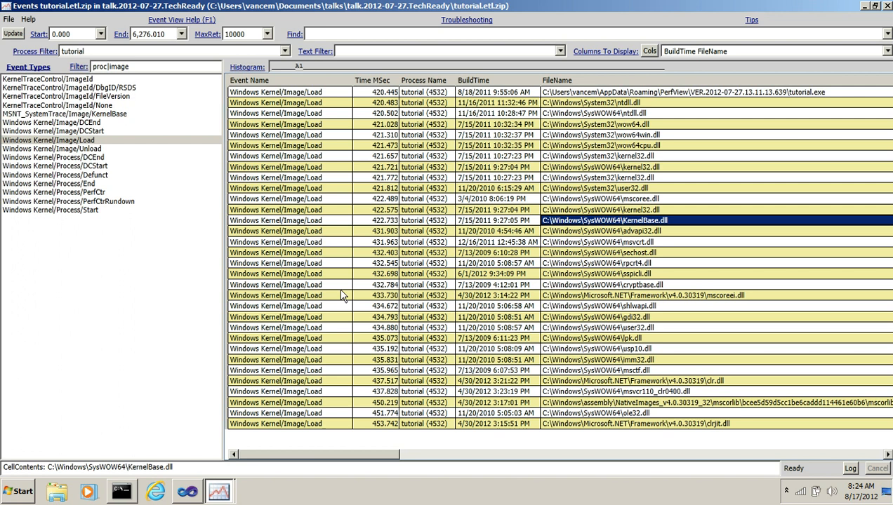
pyautogui.click(332, 192)
pyautogui.rightClick(331, 195)
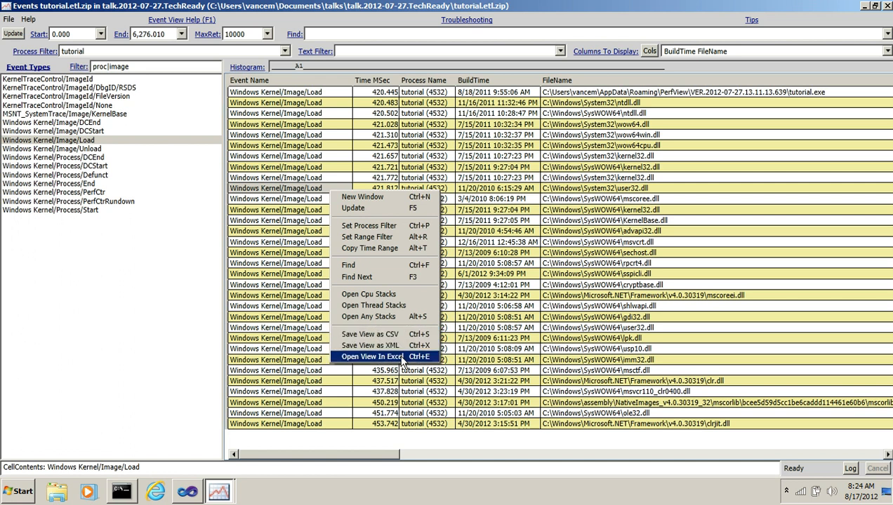
pyautogui.click(372, 357)
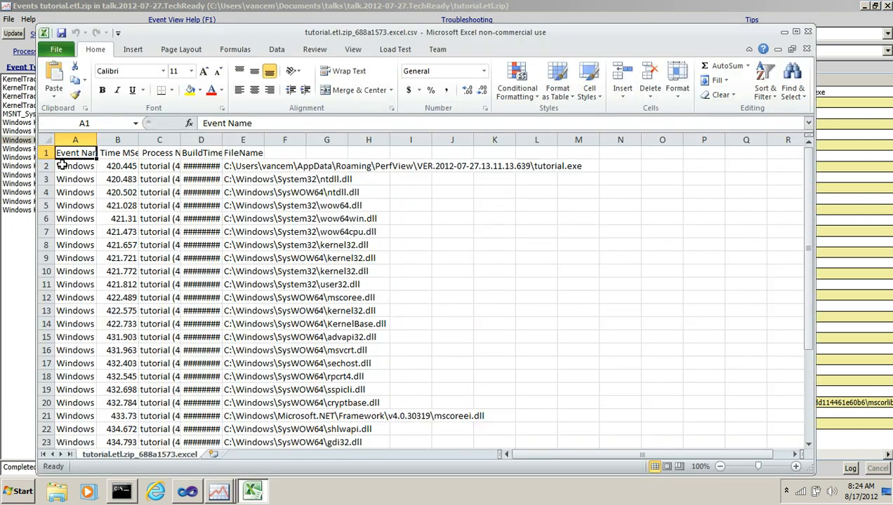
# Fit all columns of the exported CSV to their contents, review its rows and close the workbook without saving.
pyautogui.click(46, 139)
pyautogui.doubleClick(96, 140)
pyautogui.scroll(-8, 412, 260)
pyautogui.scroll(8, 414, 262)
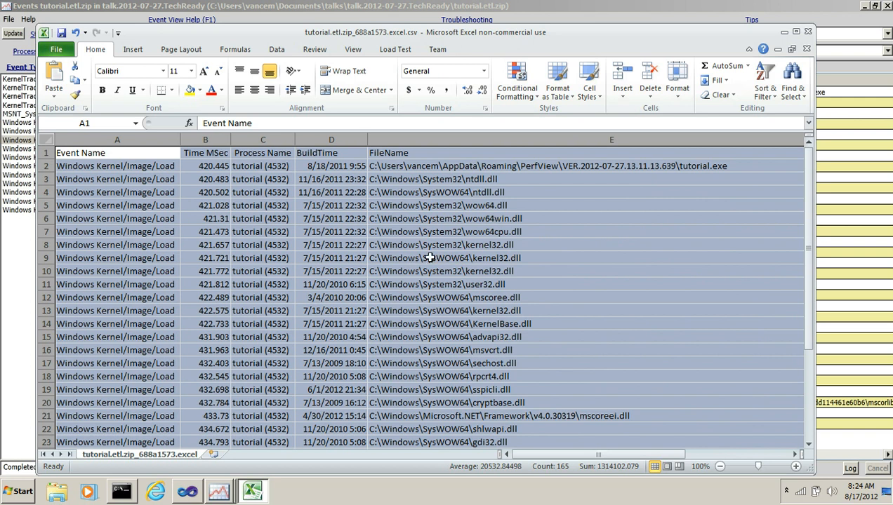
pyautogui.click(808, 30)
pyautogui.click(463, 259)
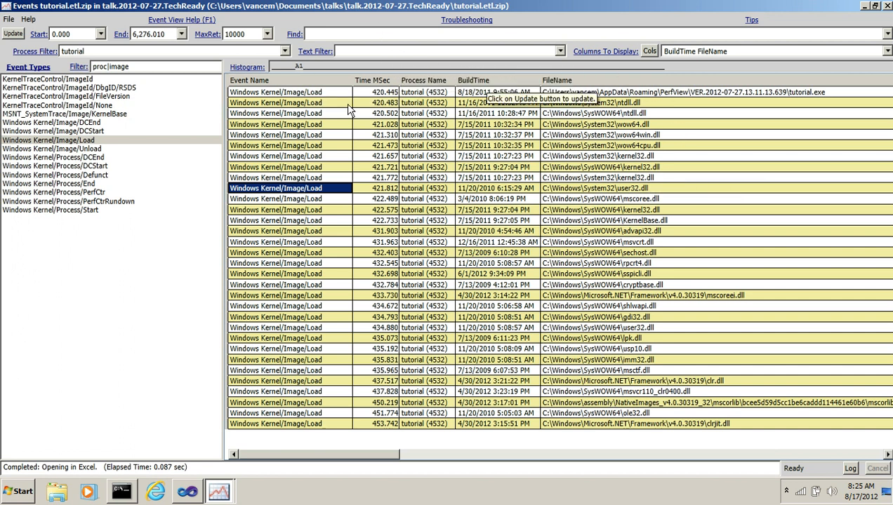
# Search the displayed events for the text Clr.
pyautogui.click(334, 35)
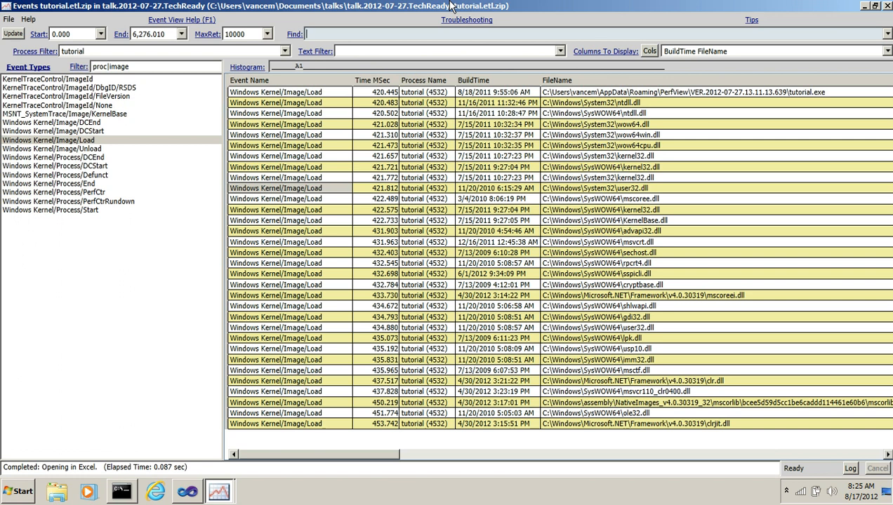
pyautogui.write('Clar')
pyautogui.press('BackSpace')
pyautogui.press('BackSpace')
pyautogui.write('r')
pyautogui.press('Return')
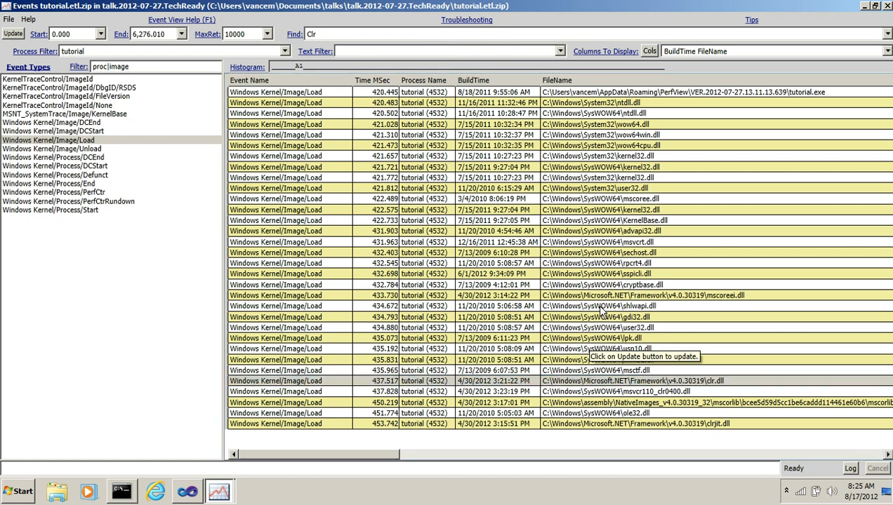
# Inspect the clr.dll row's file name and time value and the Start time of the event range.
pyautogui.click(610, 381)
pyautogui.click(616, 392)
pyautogui.click(553, 358)
pyautogui.click(566, 382)
pyautogui.moveTo(364, 454); pyautogui.dragTo(280, 456)
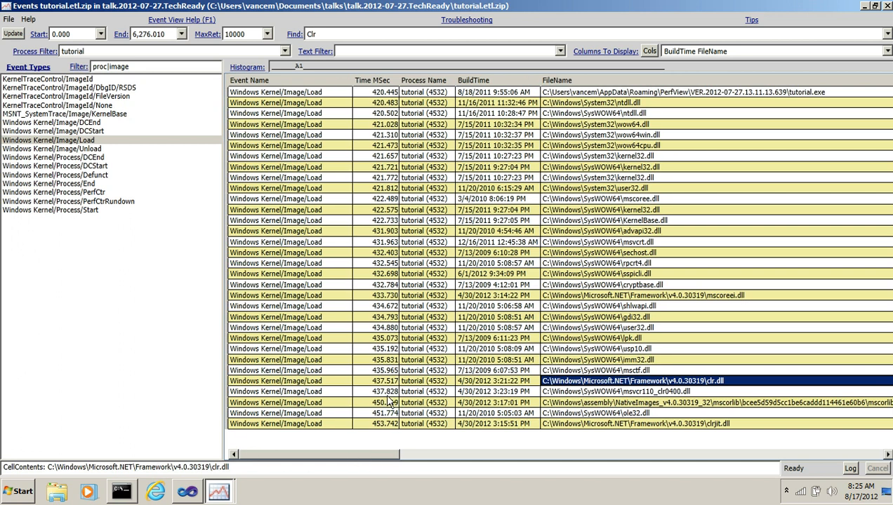
pyautogui.click(381, 382)
pyautogui.doubleClick(56, 34)
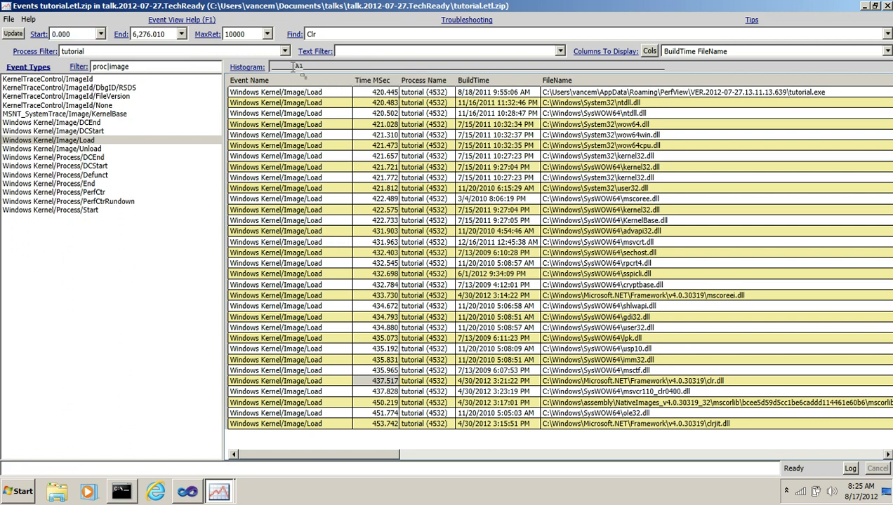
# Reload the Windows Kernel/Image/Load events and select the histogram range from 376.560 to 753.121 ms.
pyautogui.click(92, 143)
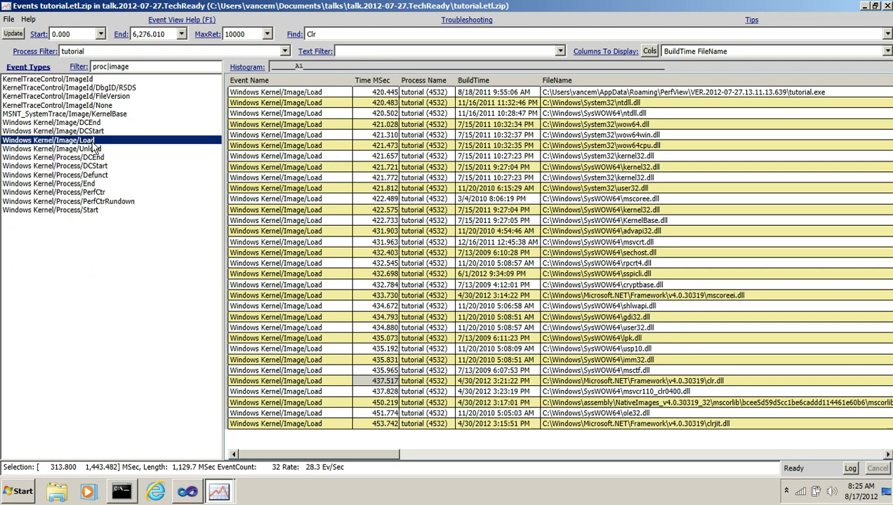
pyautogui.doubleClick(93, 141)
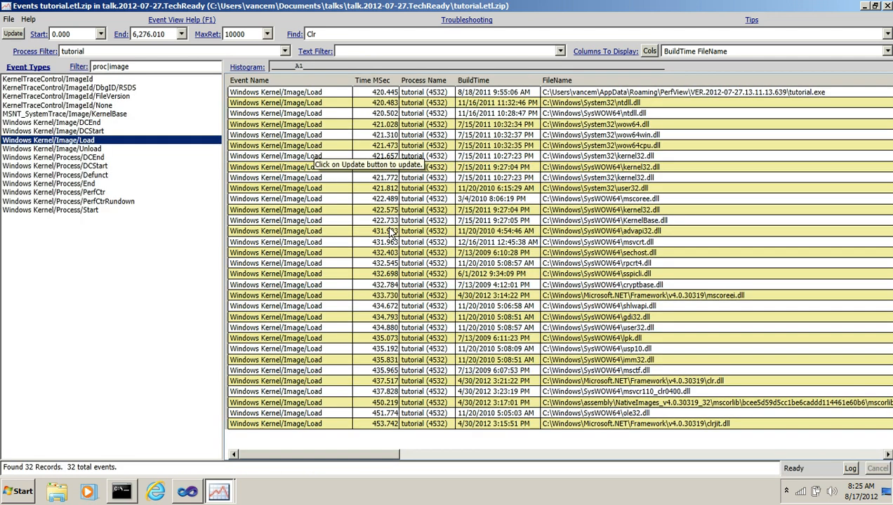
pyautogui.moveTo(297, 66); pyautogui.dragTo(318, 66)
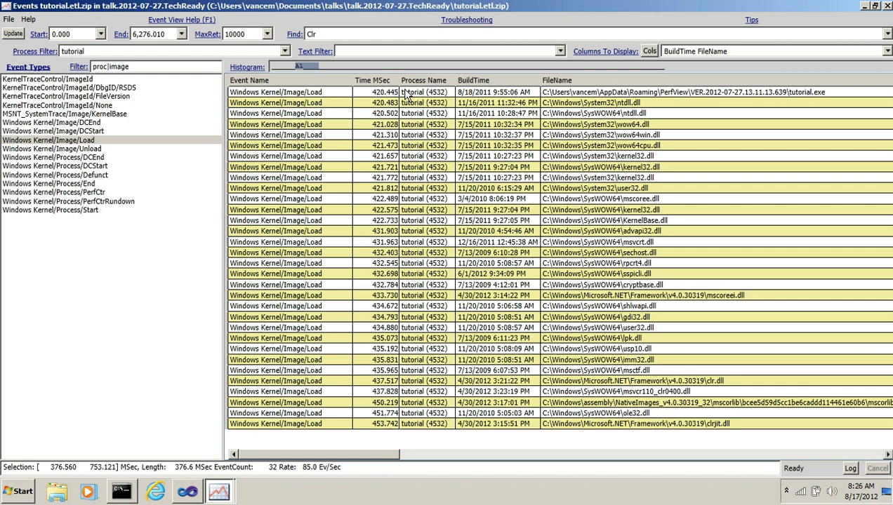
# Select the histogram range from 376.560 to 502.080 ms and set it as the time range filter.
pyautogui.click(287, 94)
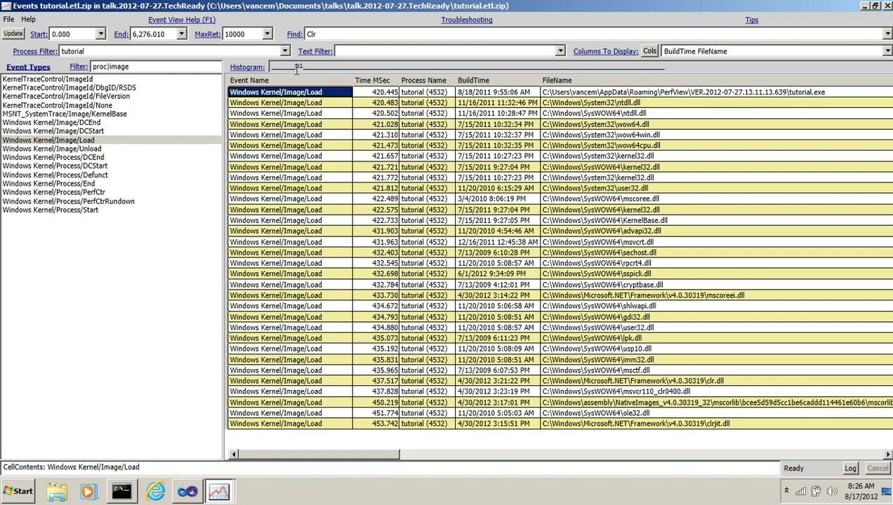
pyautogui.click(299, 66)
pyautogui.moveTo(297, 68); pyautogui.dragTo(462, 67)
pyautogui.click(296, 68)
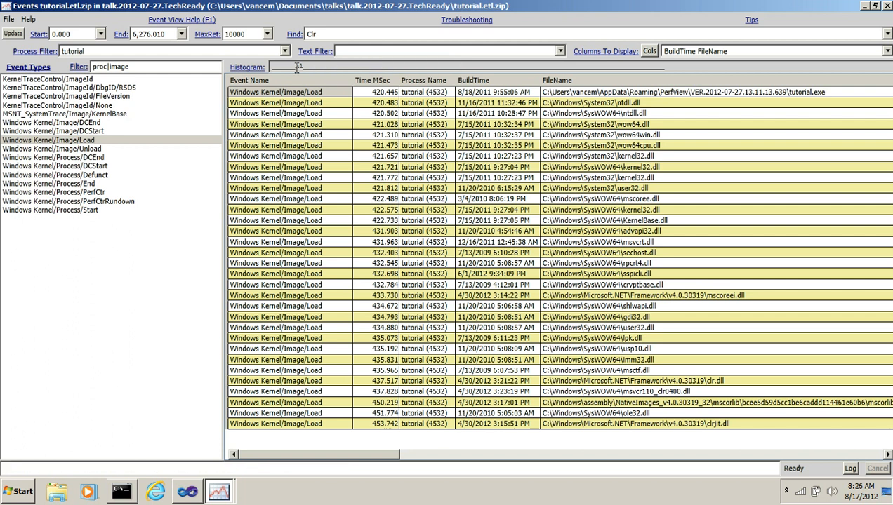
pyautogui.click(297, 67)
pyautogui.moveTo(298, 67); pyautogui.dragTo(299, 66)
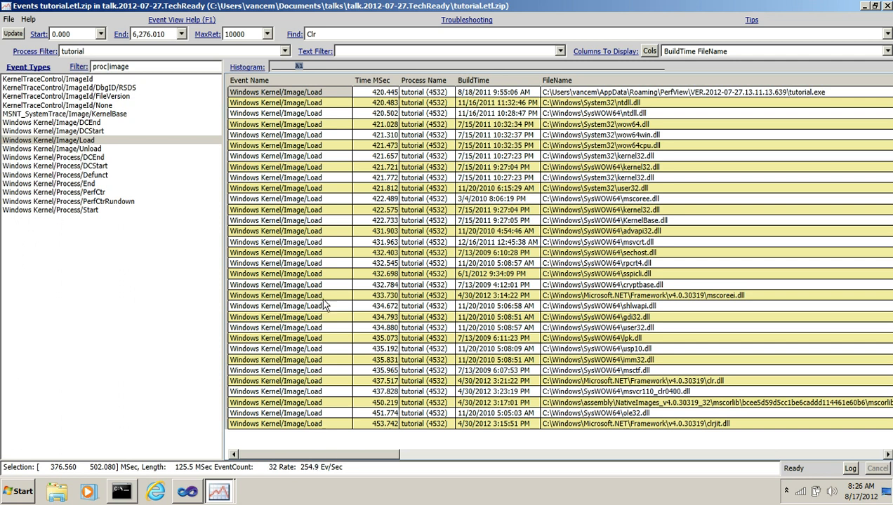
pyautogui.rightClick(347, 66)
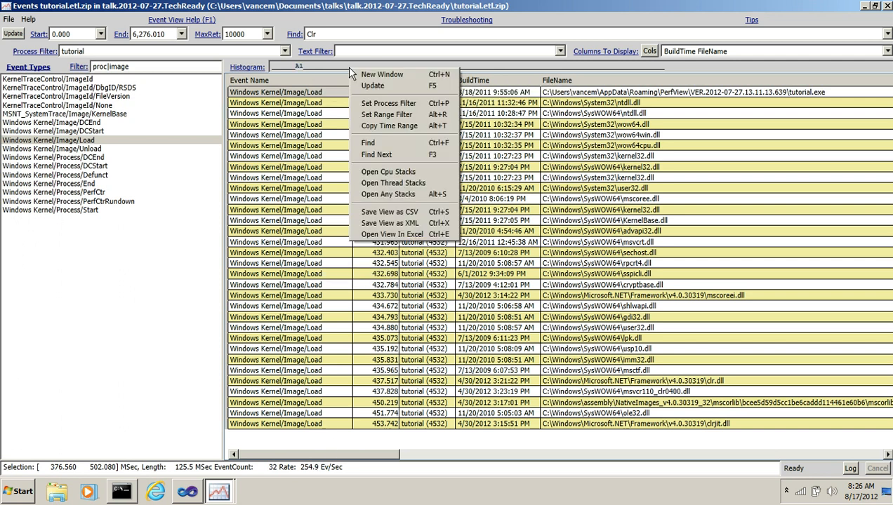
pyautogui.click(386, 115)
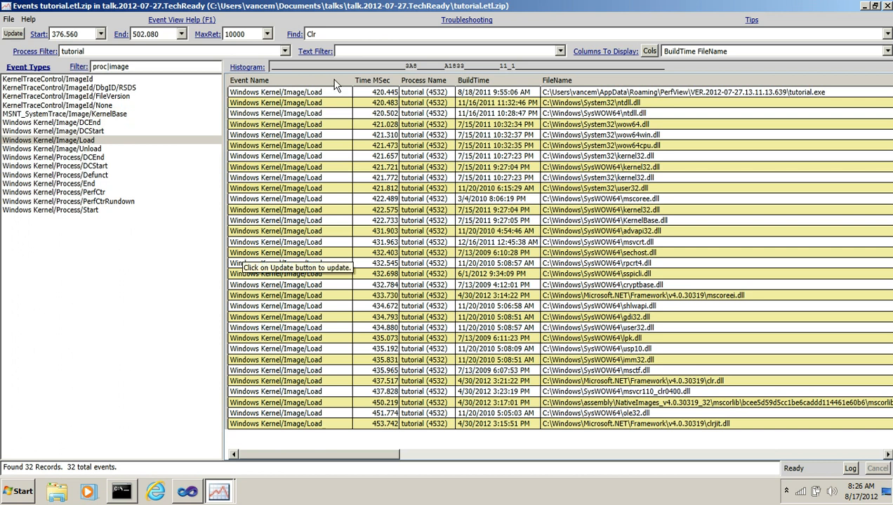
# Narrow the time range filter around the histogram's nonzero buckets to 415.471–458.148 ms, and again to 418.885–454.734 ms.
pyautogui.moveTo(392, 65); pyautogui.dragTo(525, 63)
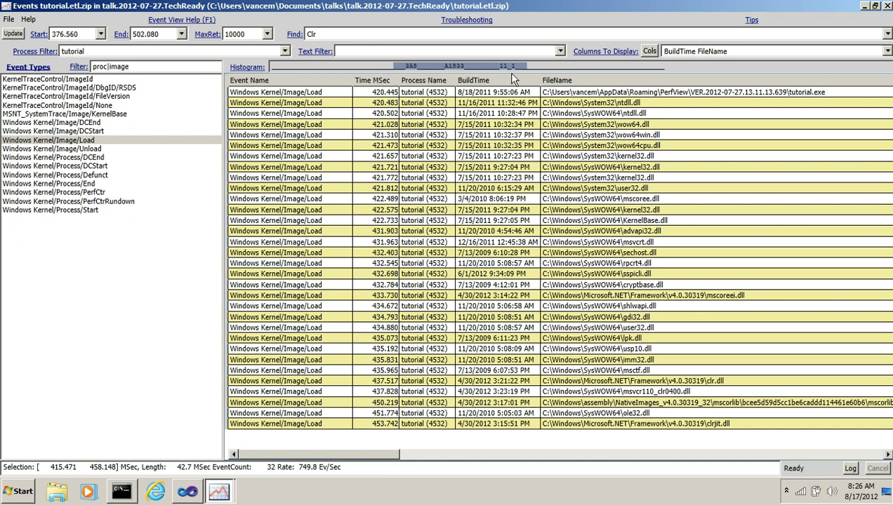
pyautogui.rightClick(537, 66)
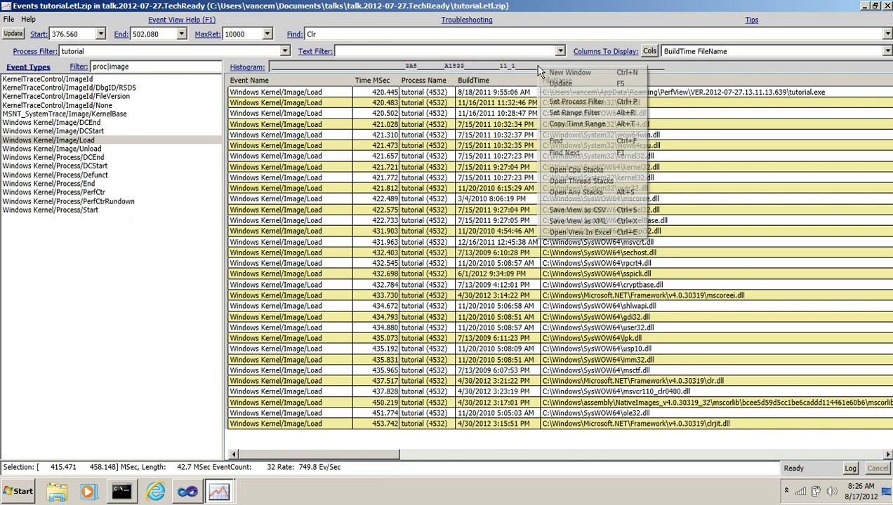
pyautogui.click(577, 112)
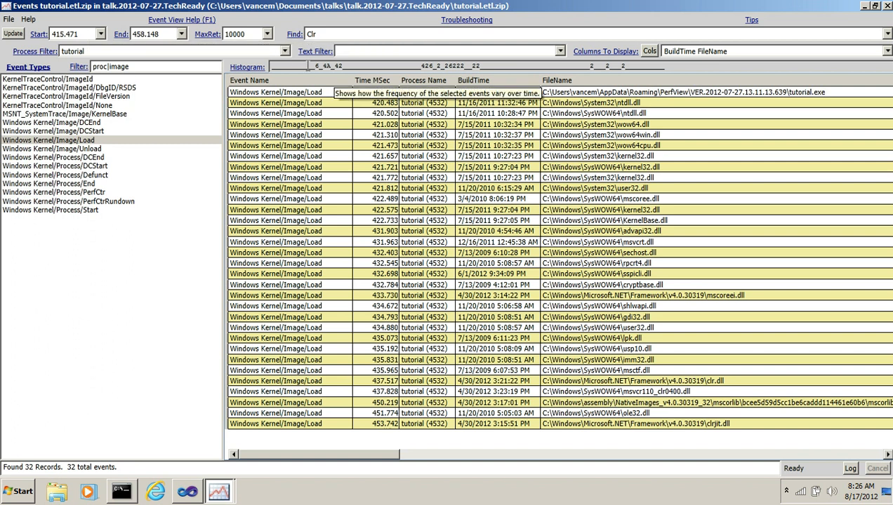
pyautogui.moveTo(310, 65); pyautogui.dragTo(602, 65)
pyautogui.rightClick(597, 62)
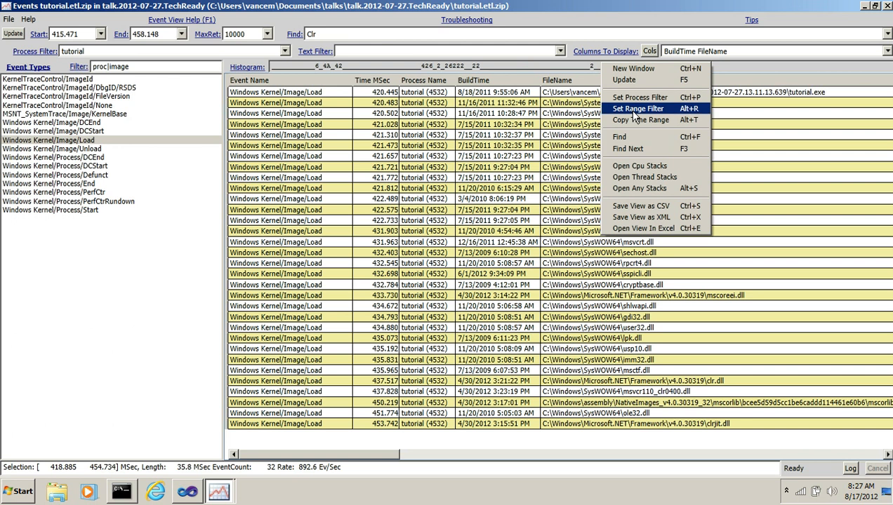
pyautogui.click(628, 109)
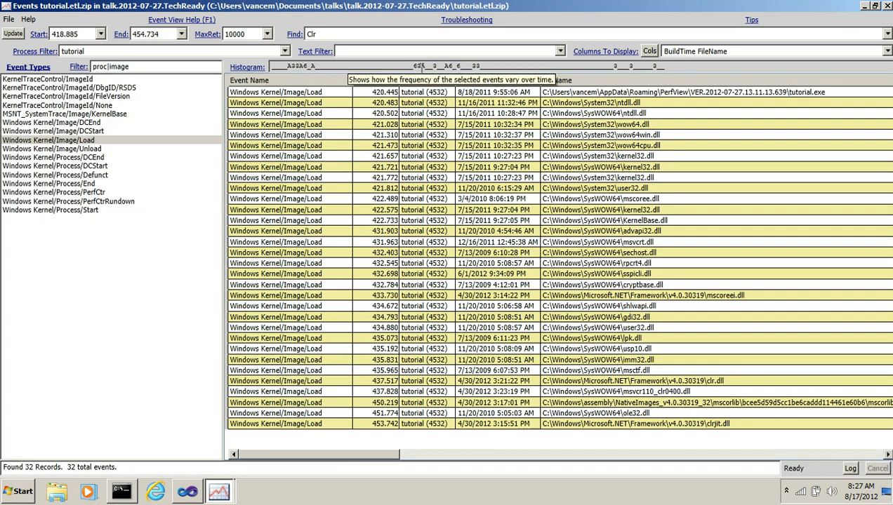
# Check the histogram's first two event clusters by selecting 420.319–422.828 ms and 431.791–437.885 ms.
pyautogui.moveTo(284, 67); pyautogui.dragTo(317, 67)
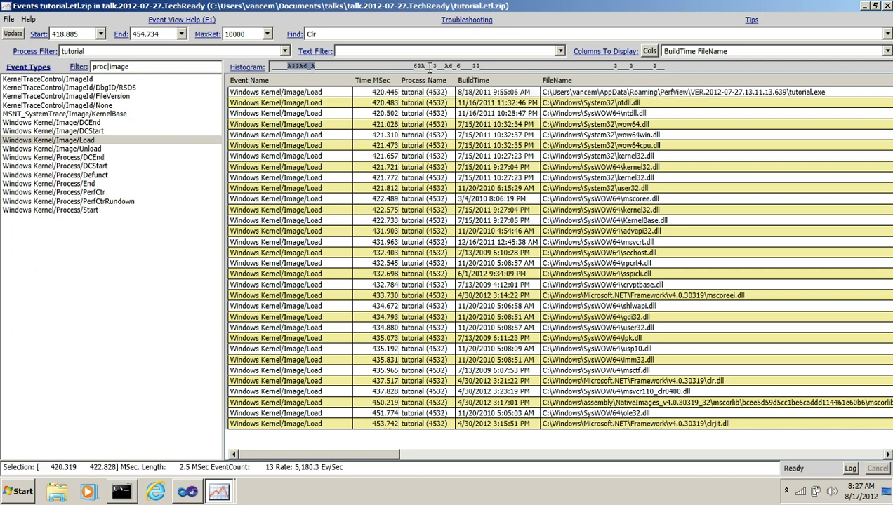
pyautogui.moveTo(414, 66); pyautogui.dragTo(483, 66)
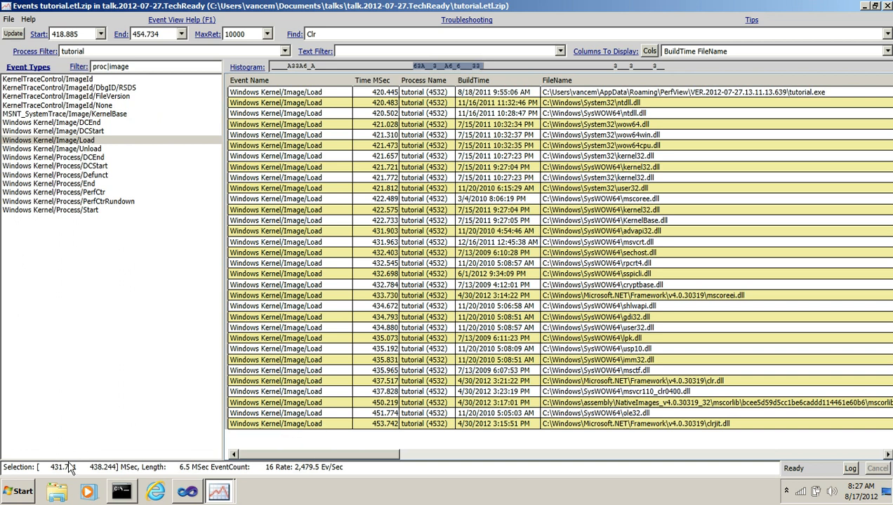
pyautogui.moveTo(414, 66); pyautogui.dragTo(471, 77)
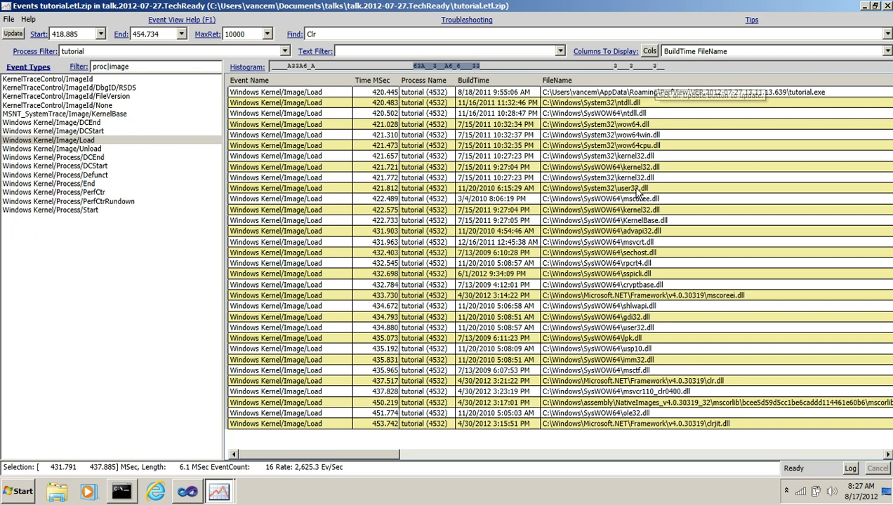
# Select the histogram bucket from 450.074 to 450.433 ms and inspect the matching load event's time and file name.
pyautogui.moveTo(613, 67); pyautogui.dragTo(617, 66)
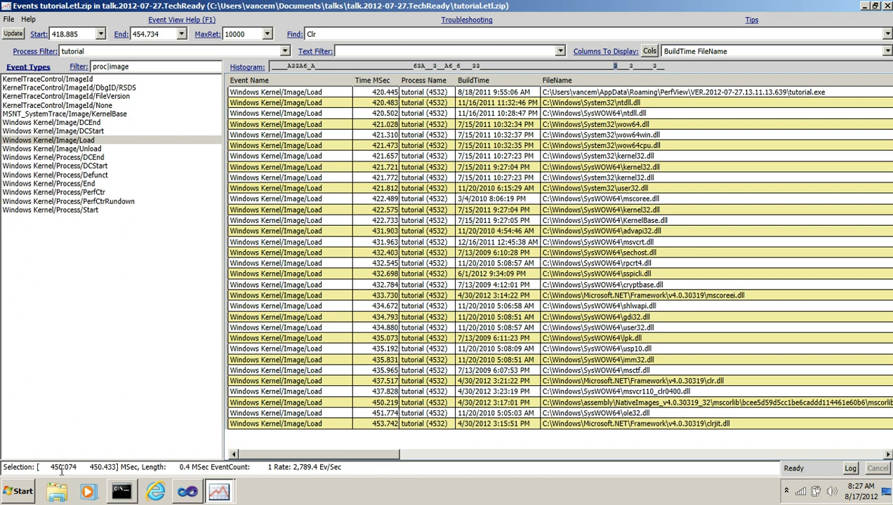
pyautogui.click(379, 403)
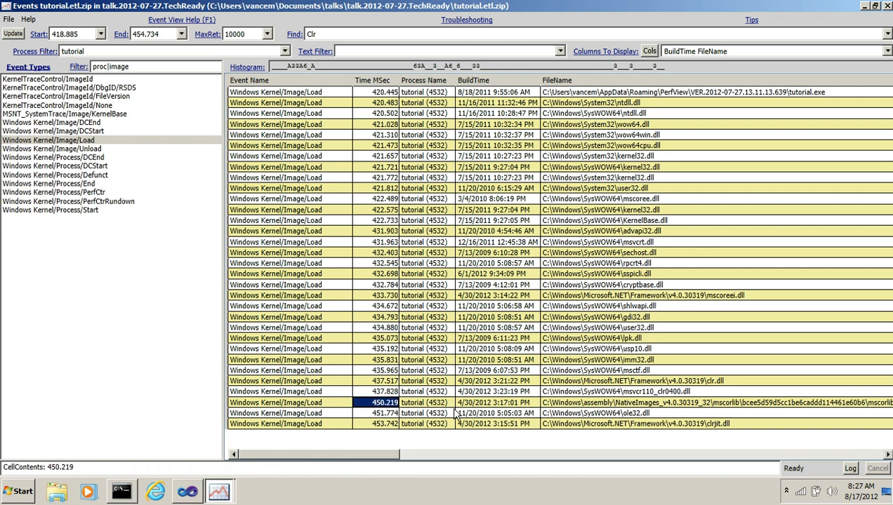
pyautogui.click(635, 403)
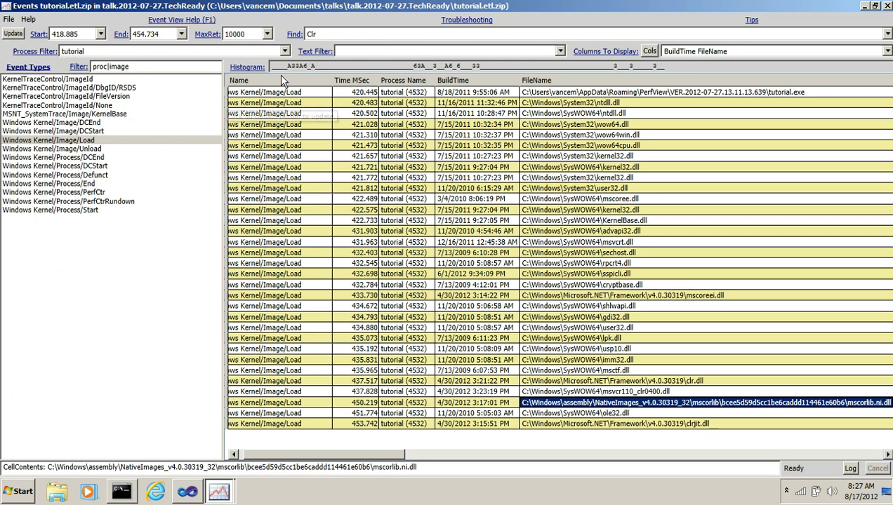
# Select the histogram range from 419.960 to 441.470 ms and view the list of available display columns without changing it.
pyautogui.click(344, 52)
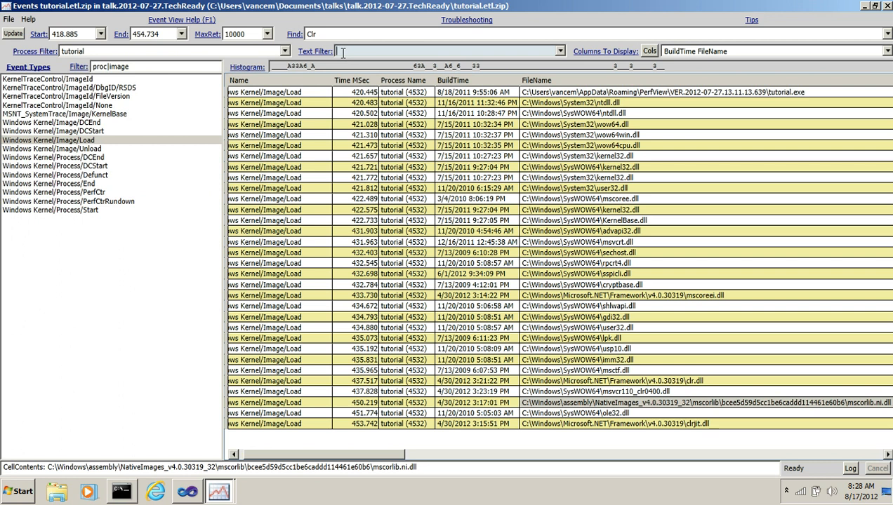
pyautogui.moveTo(285, 67); pyautogui.dragTo(519, 67)
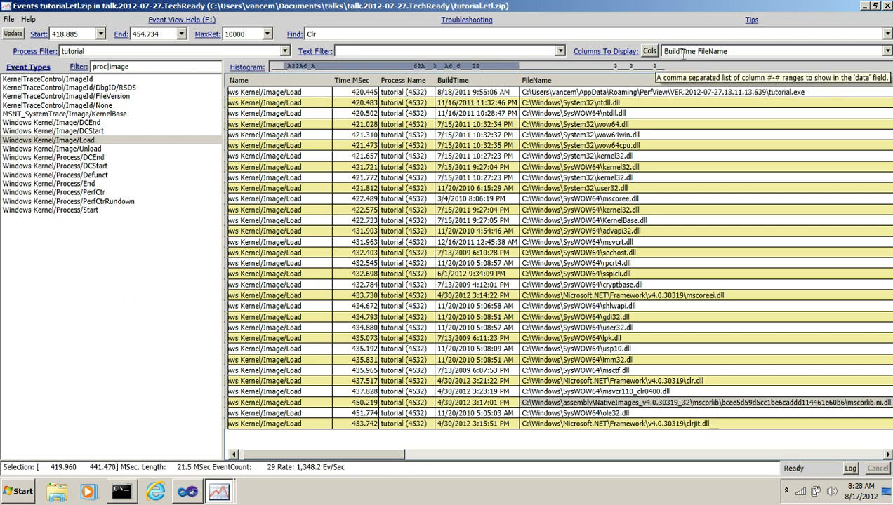
pyautogui.click(647, 51)
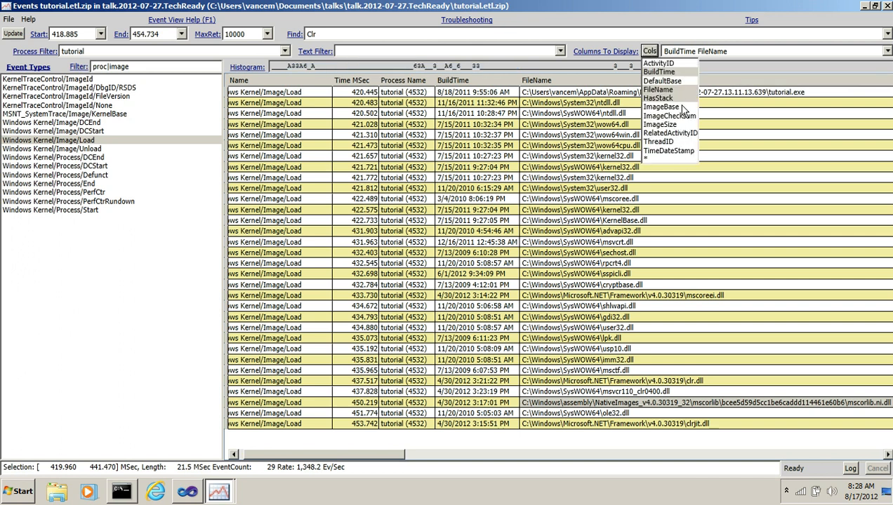
pyautogui.click(743, 113)
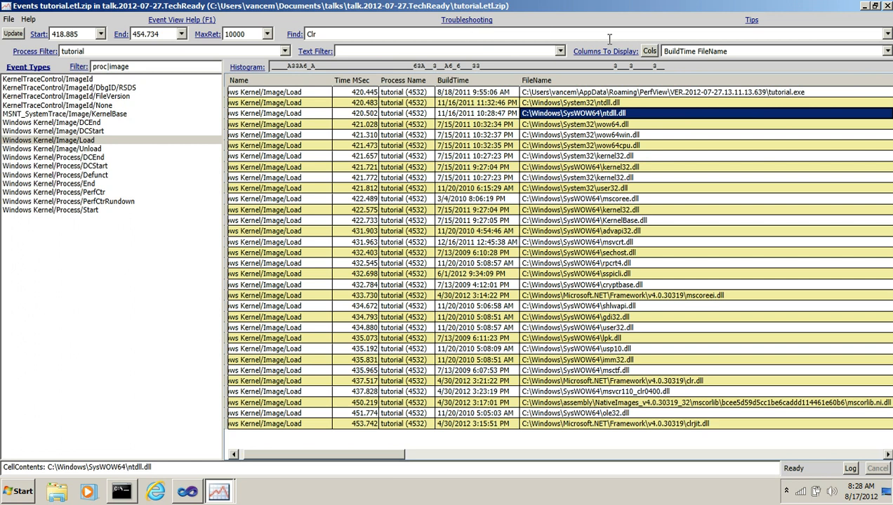
# Open the Event Viewer help at its quick start section and close the help window.
pyautogui.click(751, 20)
pyautogui.click(528, 21)
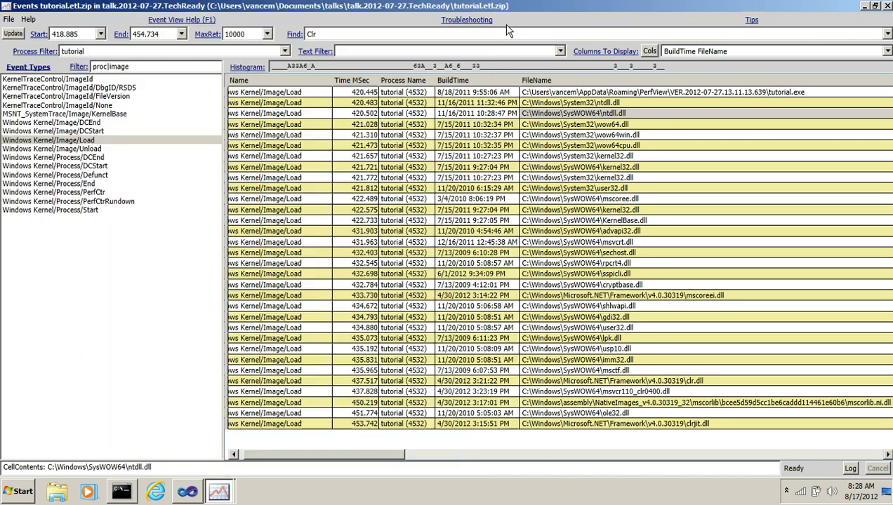
pyautogui.click(181, 19)
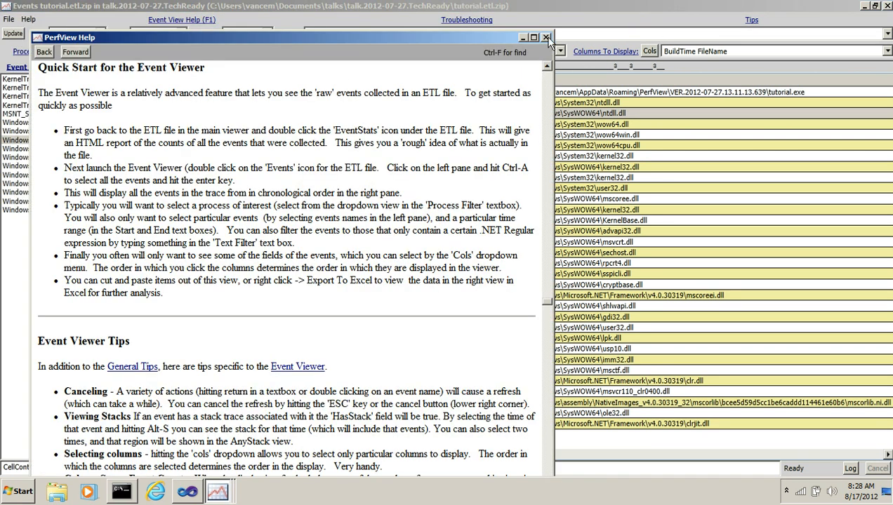
pyautogui.click(546, 35)
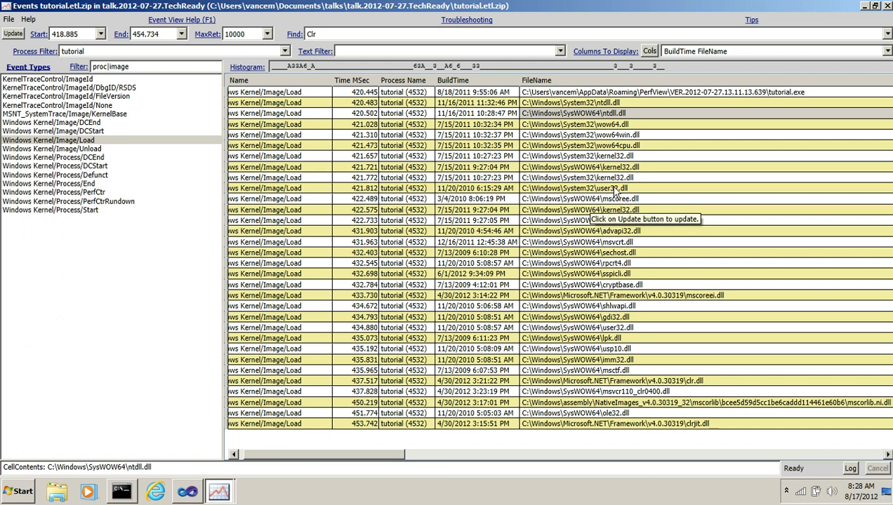